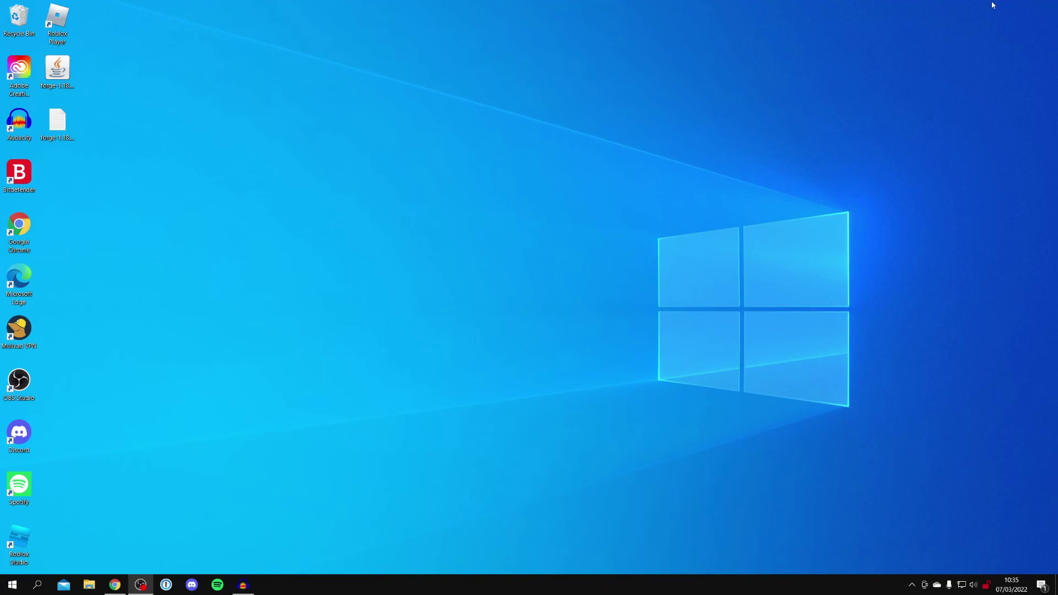
- Bring up Chrome on Google and run a search for 'optifine'
key("super+3")
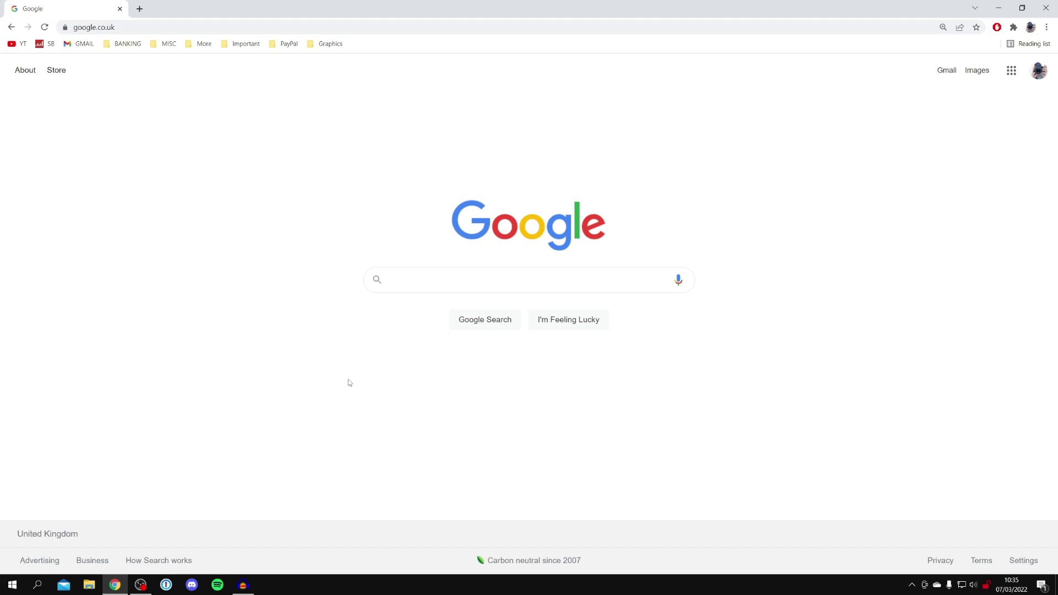
type("optifine")
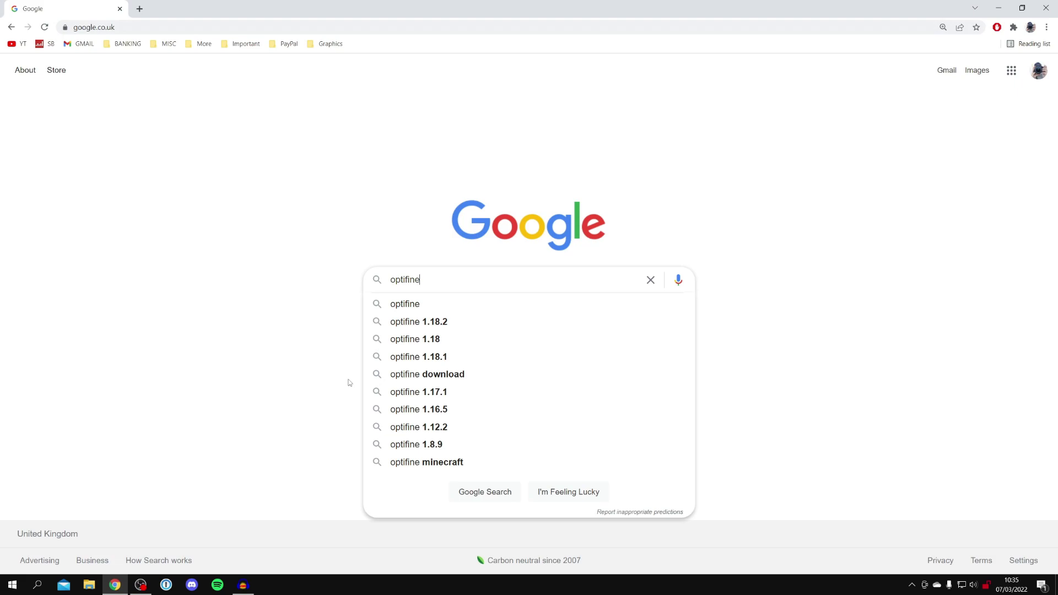
key("Return")
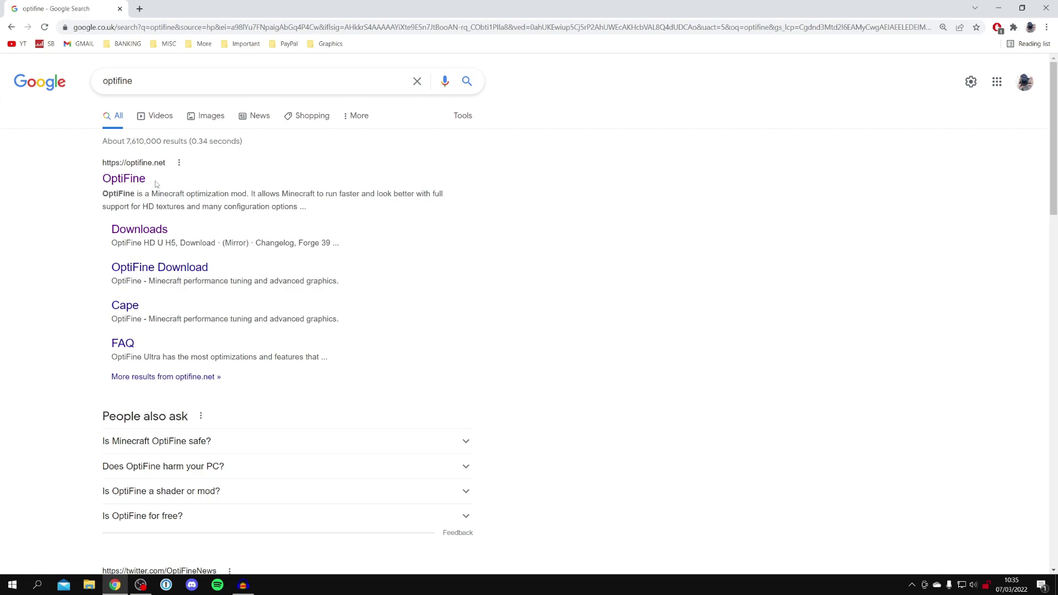
- Open the official OptiFine site's Downloads list of all versions and pick the Minecraft 1.18.1 download
left_click(127, 179)
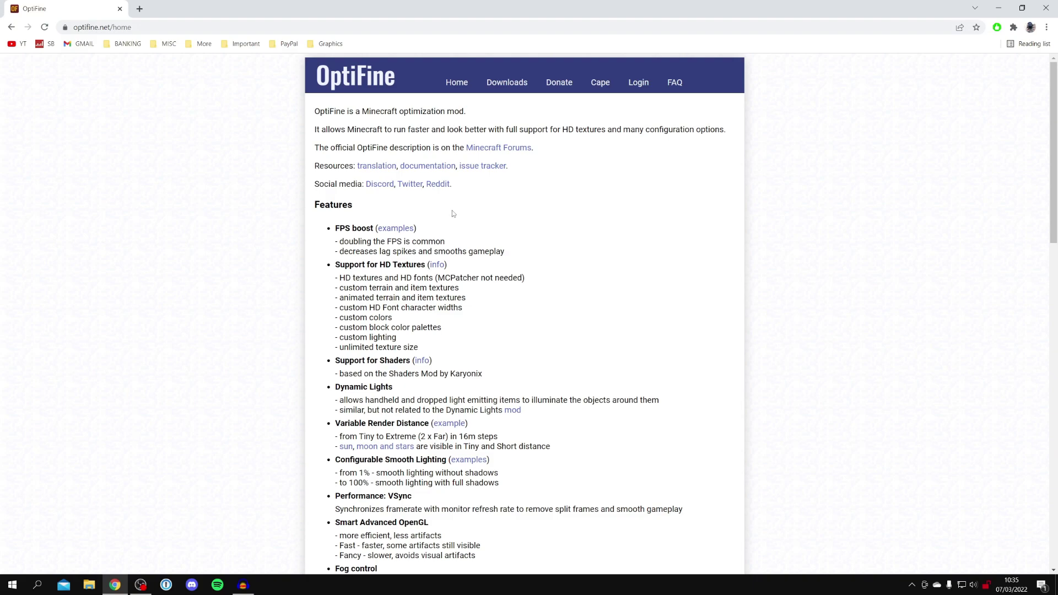
left_click(499, 87)
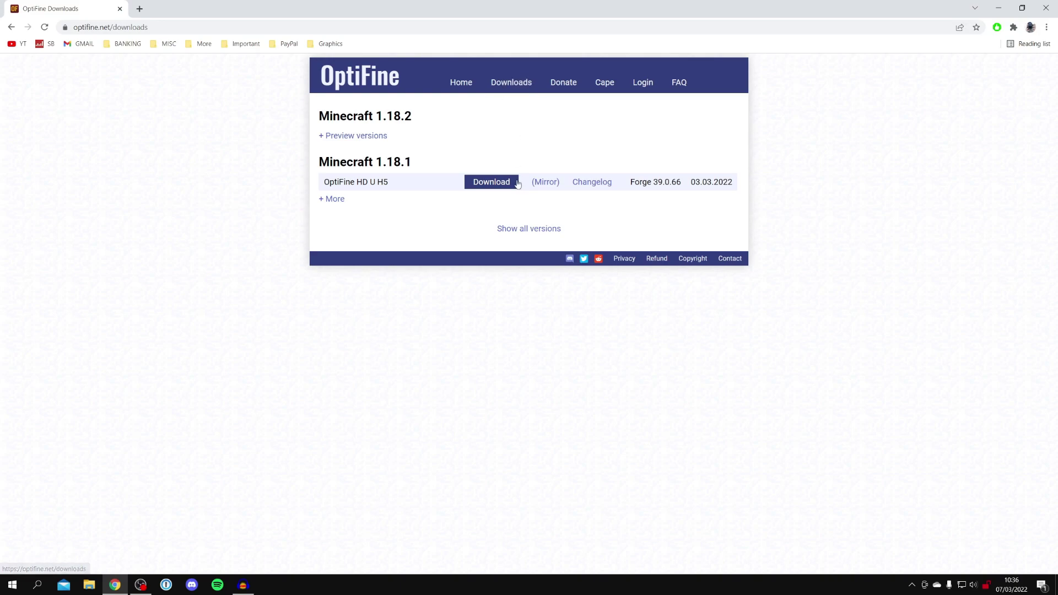
left_click(527, 229)
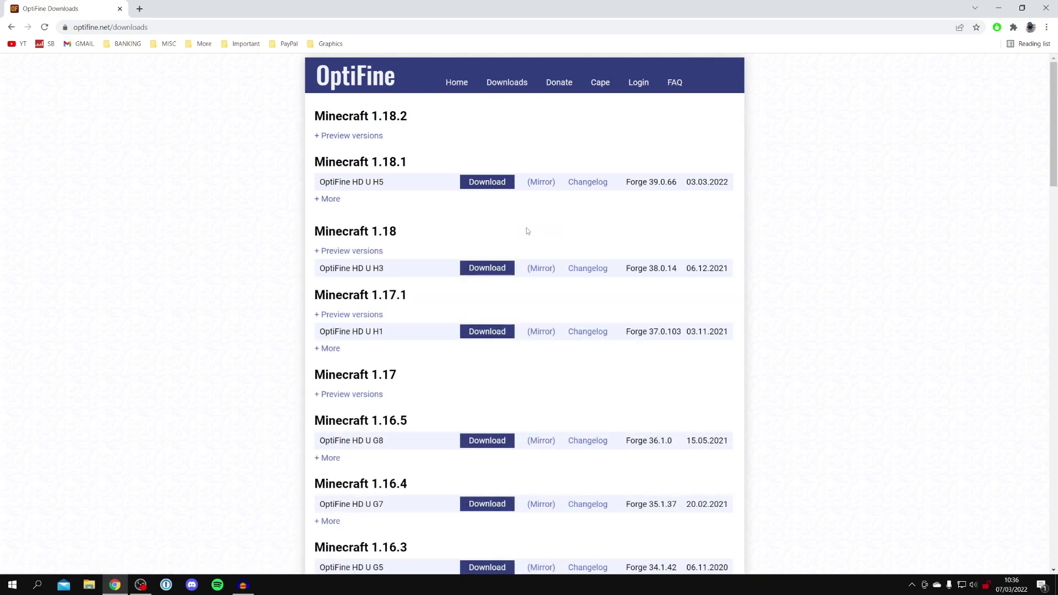
scroll(527, 231, "down", 7)
scroll(526, 231, "up", 7)
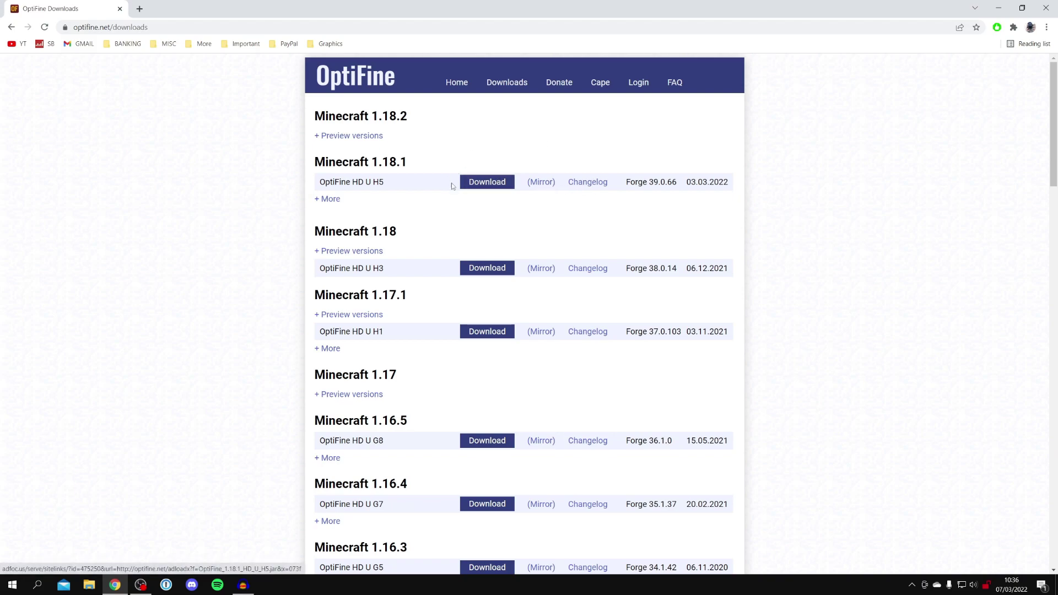
left_click(485, 187)
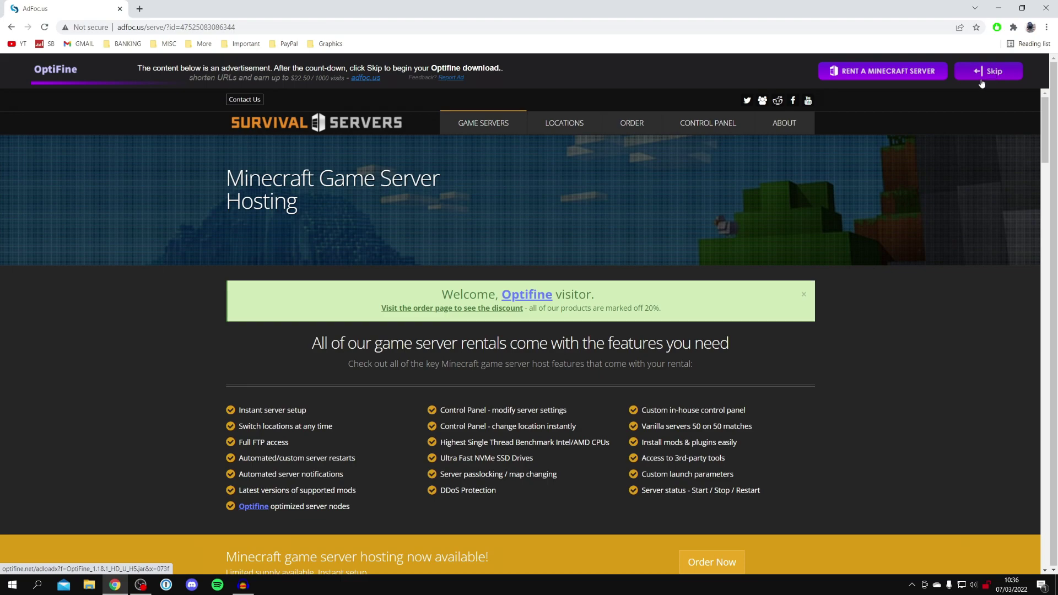
- Skip the adfoc.us advert and download the OptiFine_1.18.1_HD_U_H5 jar
left_click(987, 77)
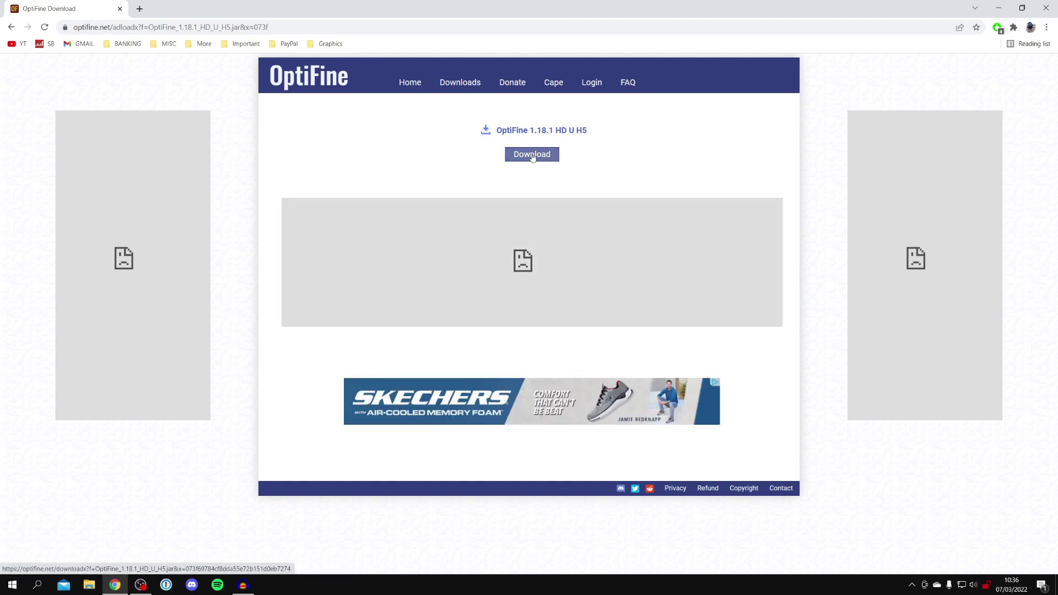
left_click(534, 156)
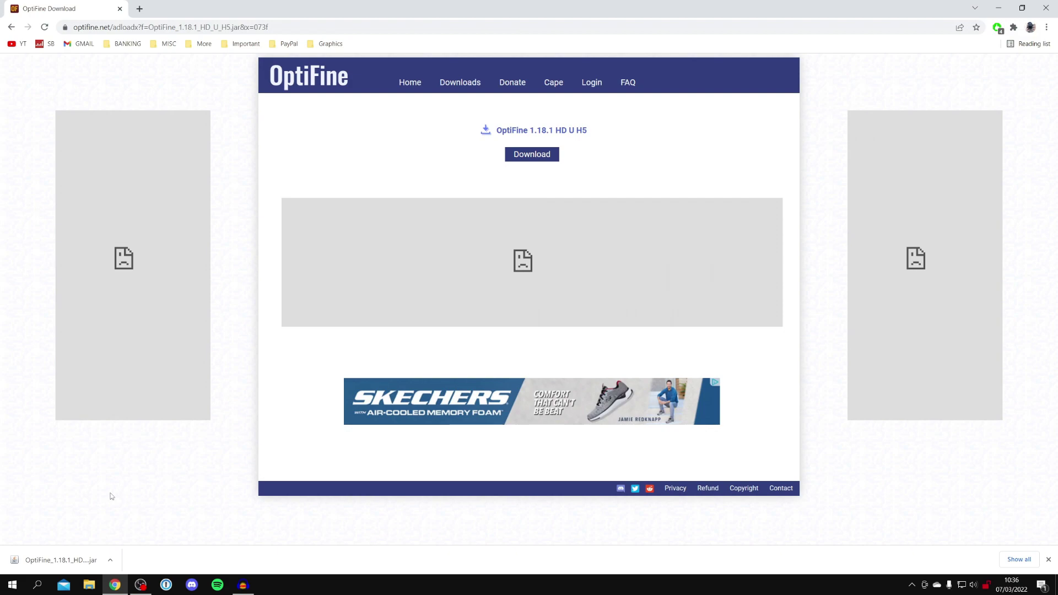
- Drag the OptiFine 1.18.1 jar from Chrome's download bar onto the desktop, then minimise Chrome
left_click(69, 561)
left_click(110, 561)
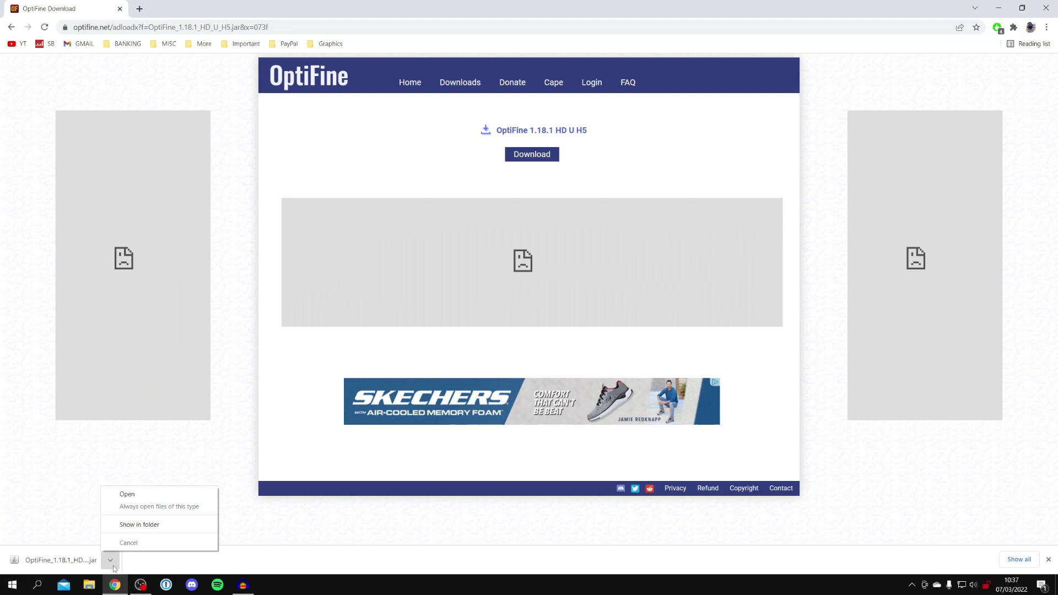
left_click(112, 564)
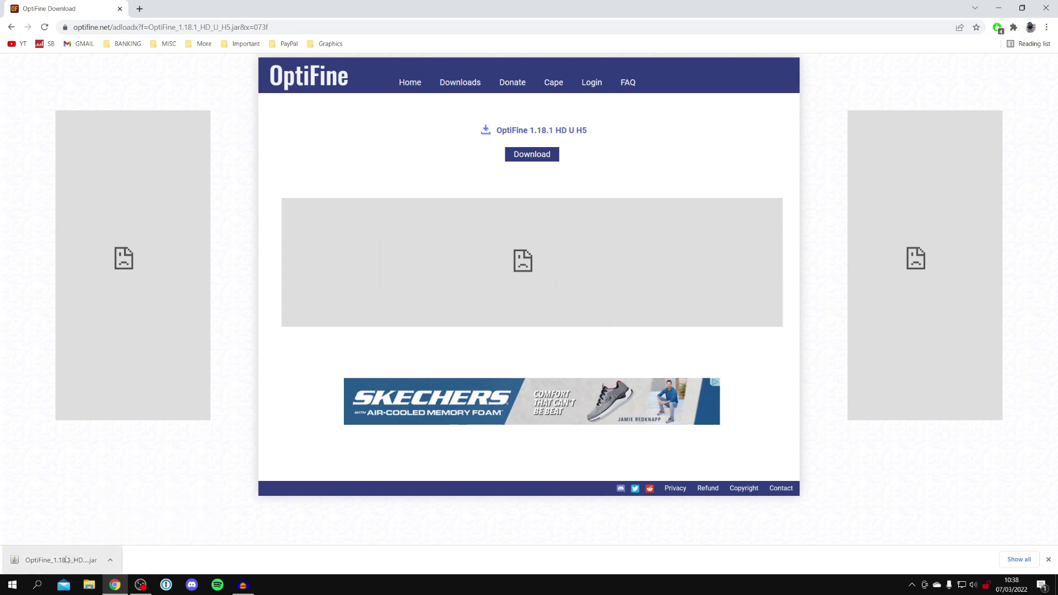
left_click_drag(311, 4, 394, 31)
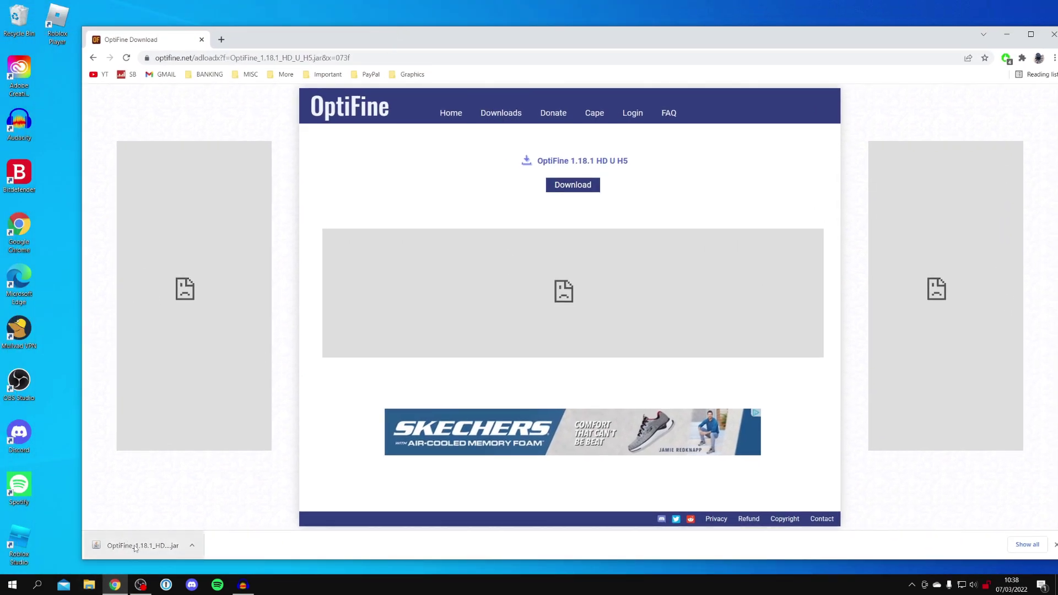
left_click_drag(134, 547, 56, 79)
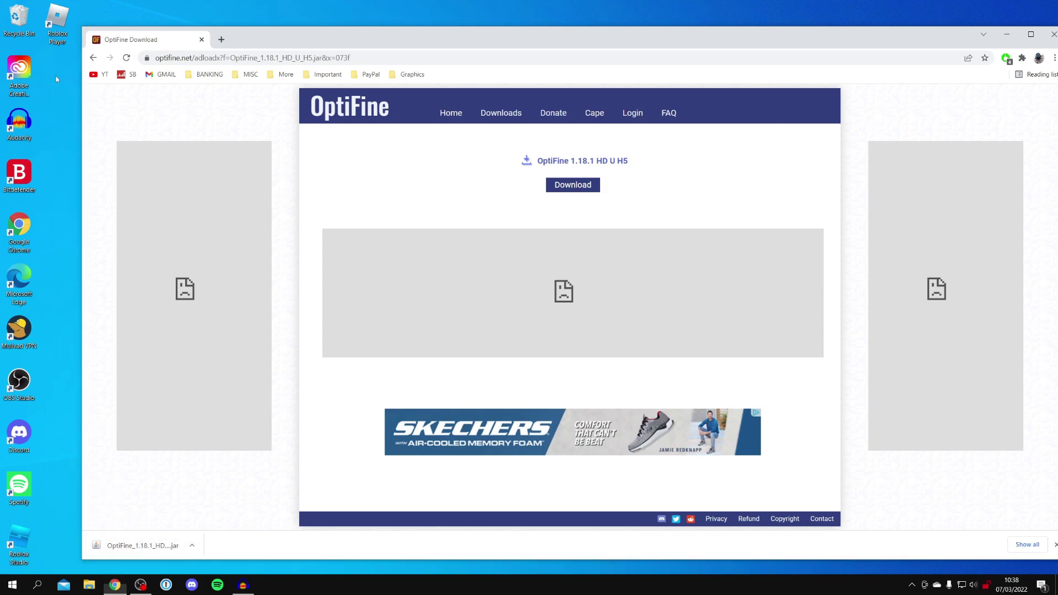
left_click_drag(680, 29, 627, 53)
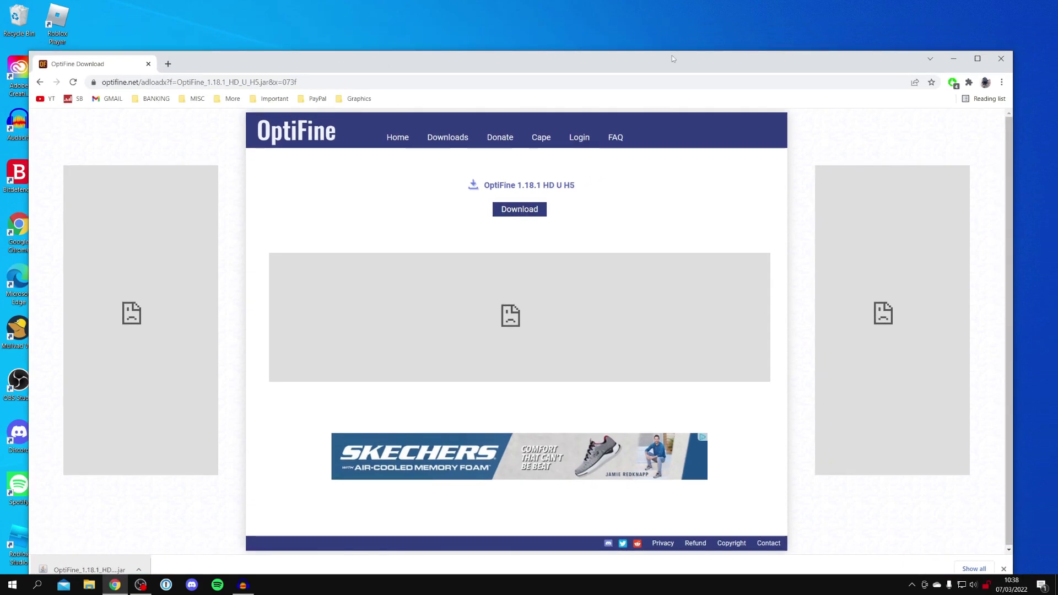
left_click(963, 64)
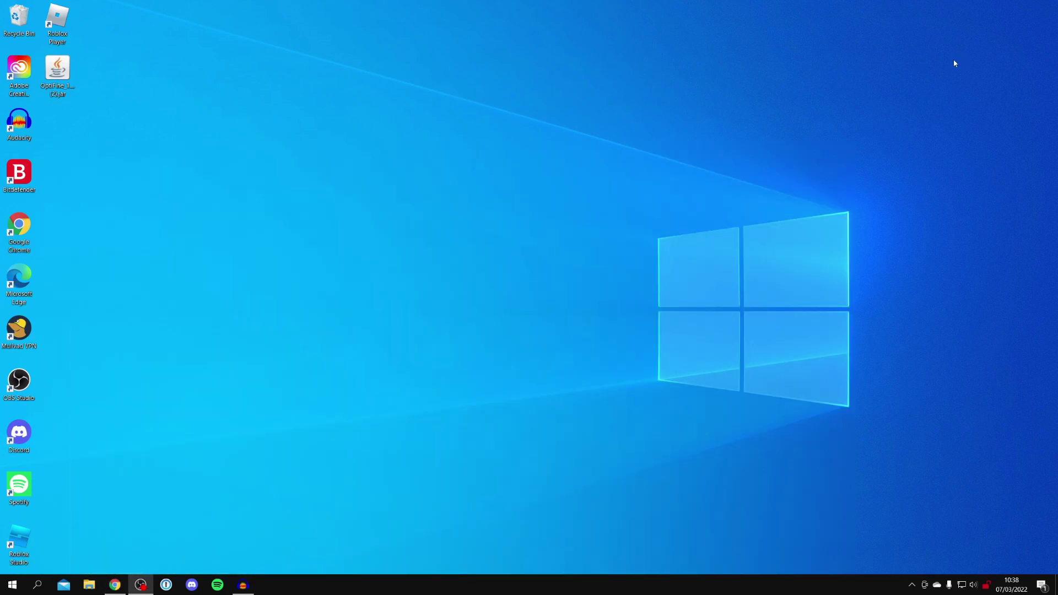
double_click(67, 84)
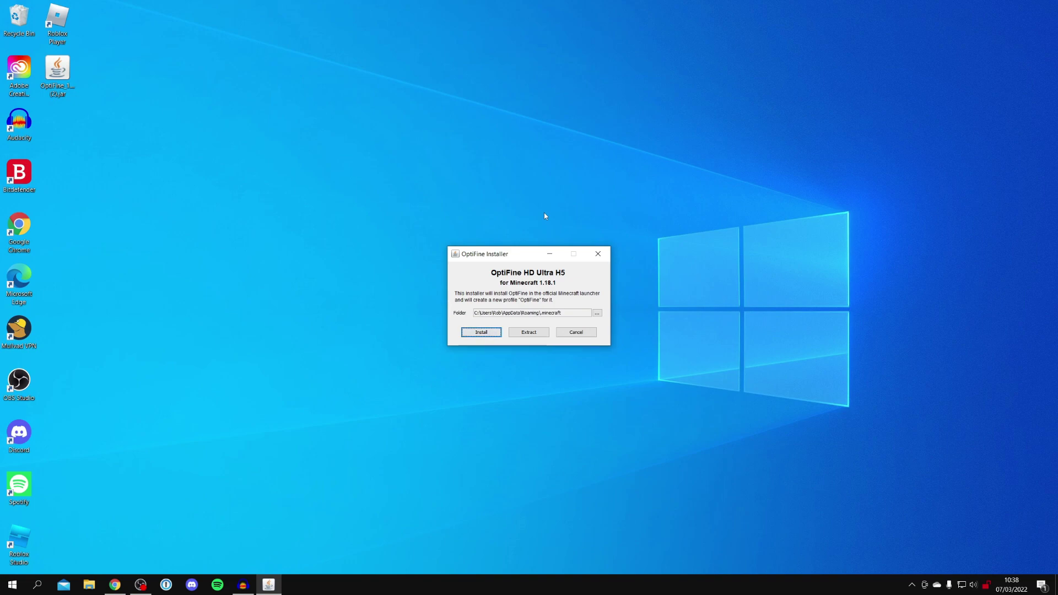
left_click(597, 253)
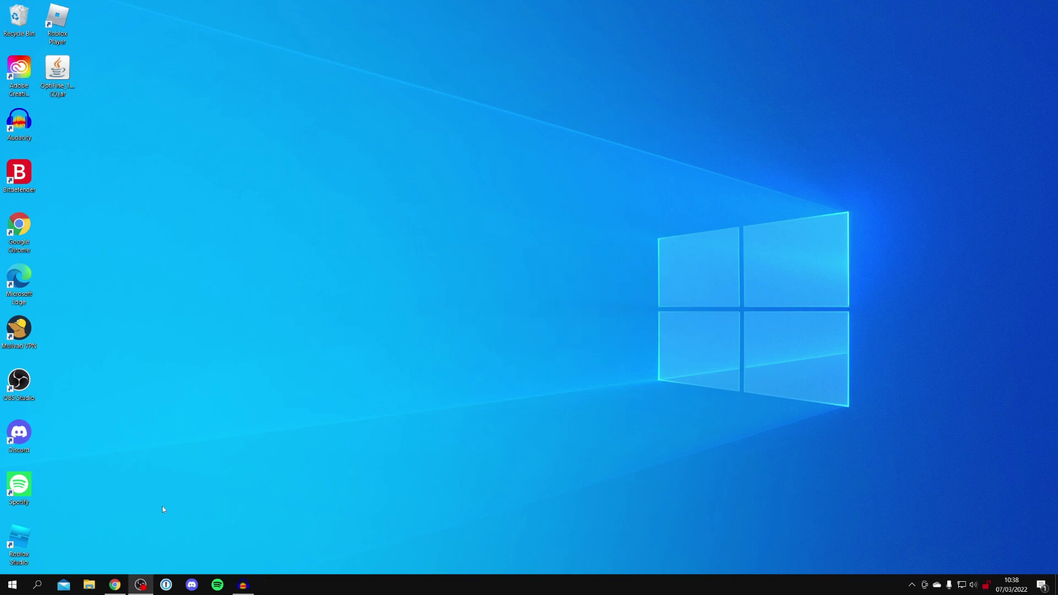
- Go to java.com's 64-bit Java for Windows download page in maximised Chrome, then minimise it
left_click(114, 585)
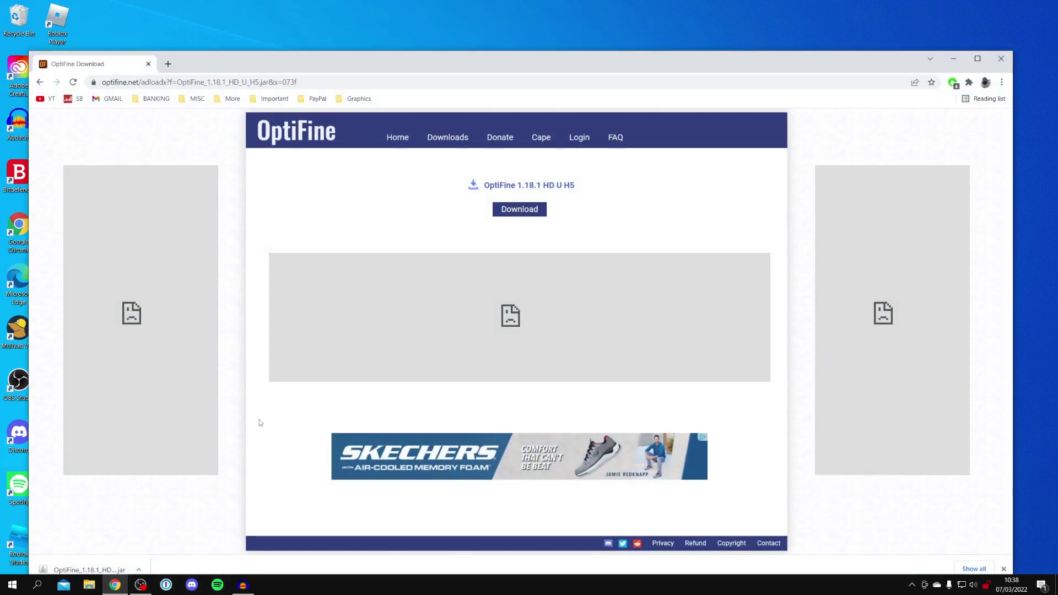
left_click_drag(204, 55, 203, 5)
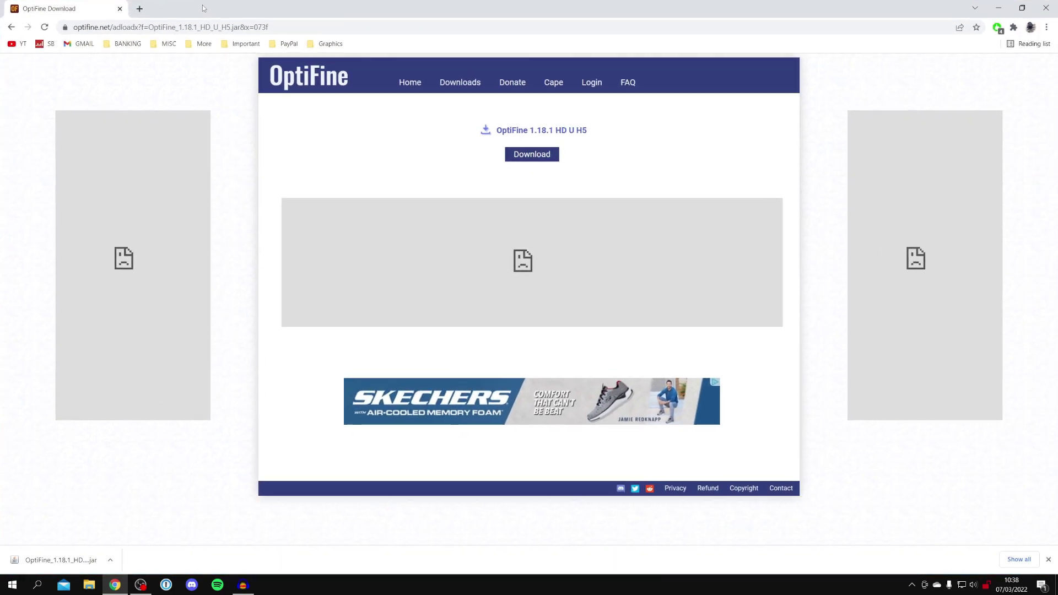
left_click(161, 28)
type("java")
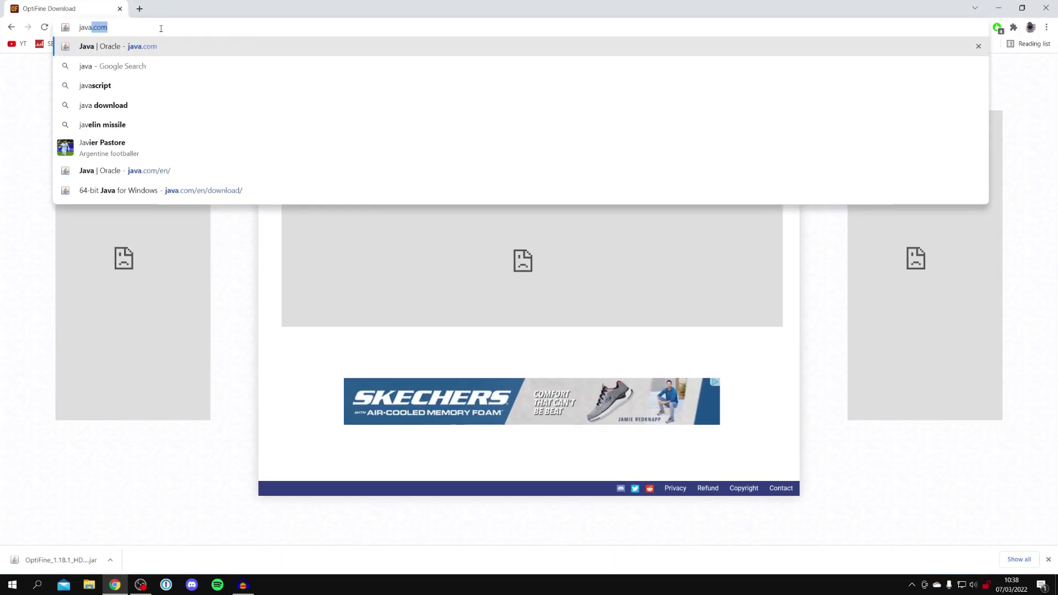
type(".com")
key("Return")
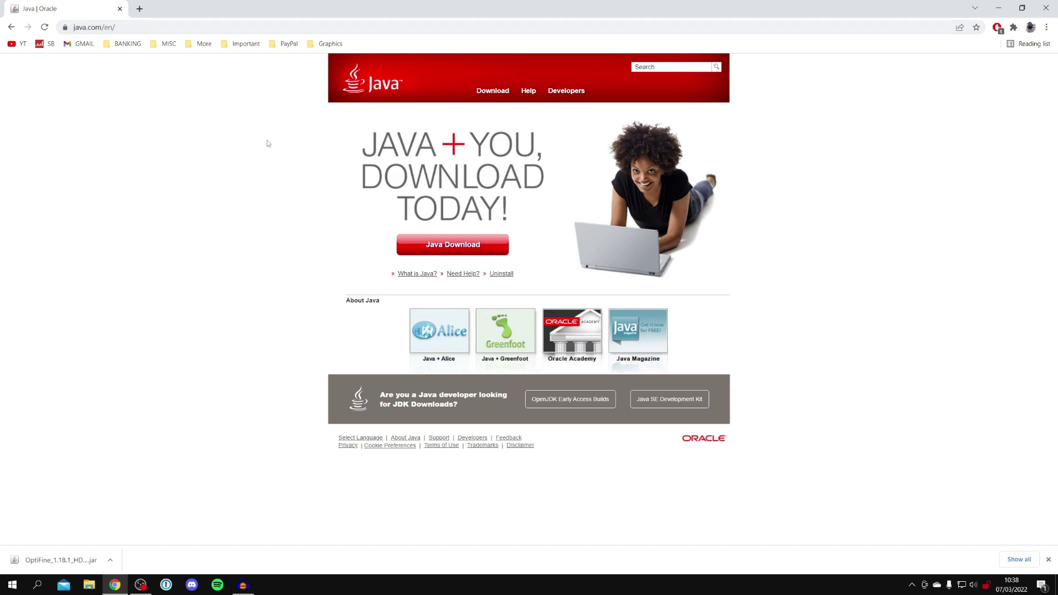
left_click(434, 246)
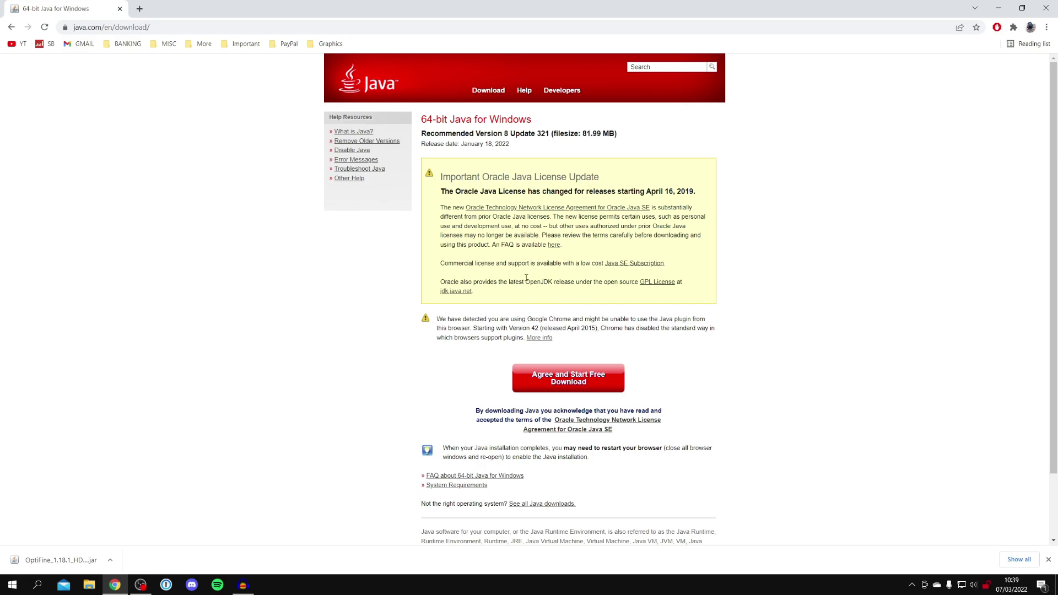
left_click(998, 8)
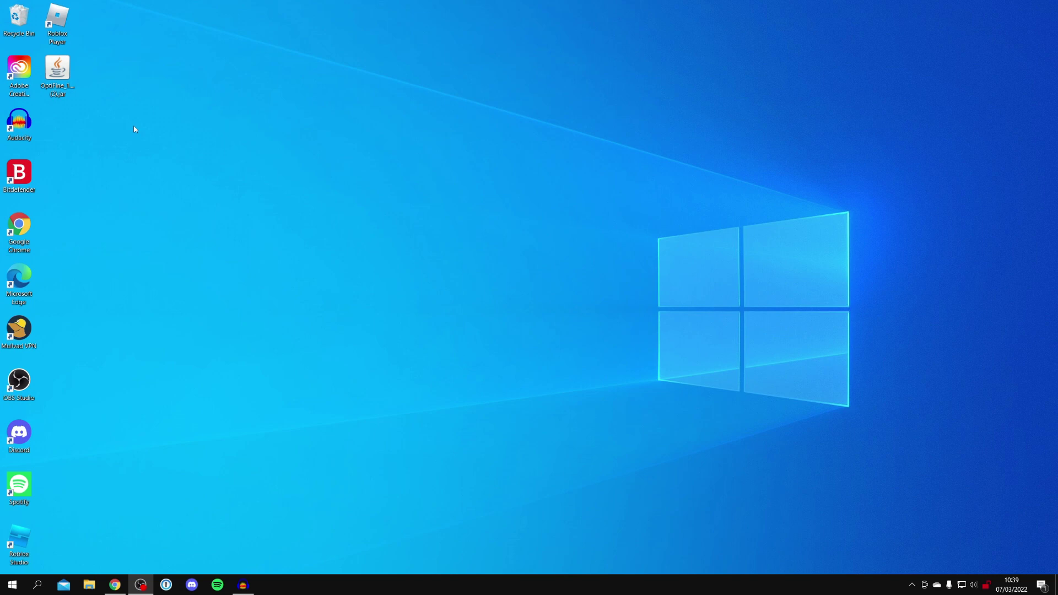
- Open the OptiFine jar with Java(TM) Platform SE binary, always using it for .jar files
left_click(65, 71)
right_click(64, 84)
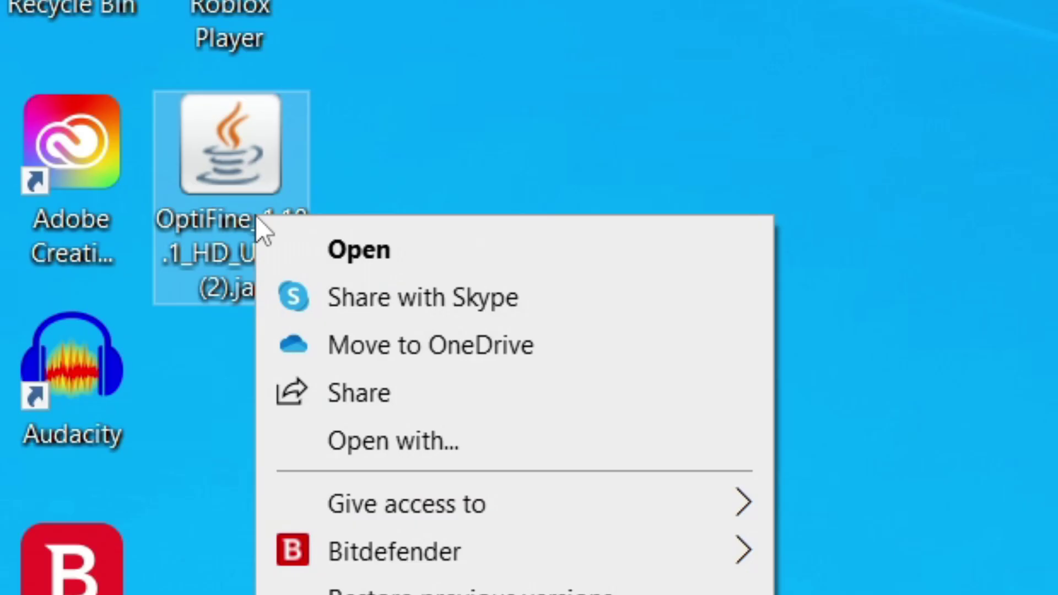
left_click(402, 436)
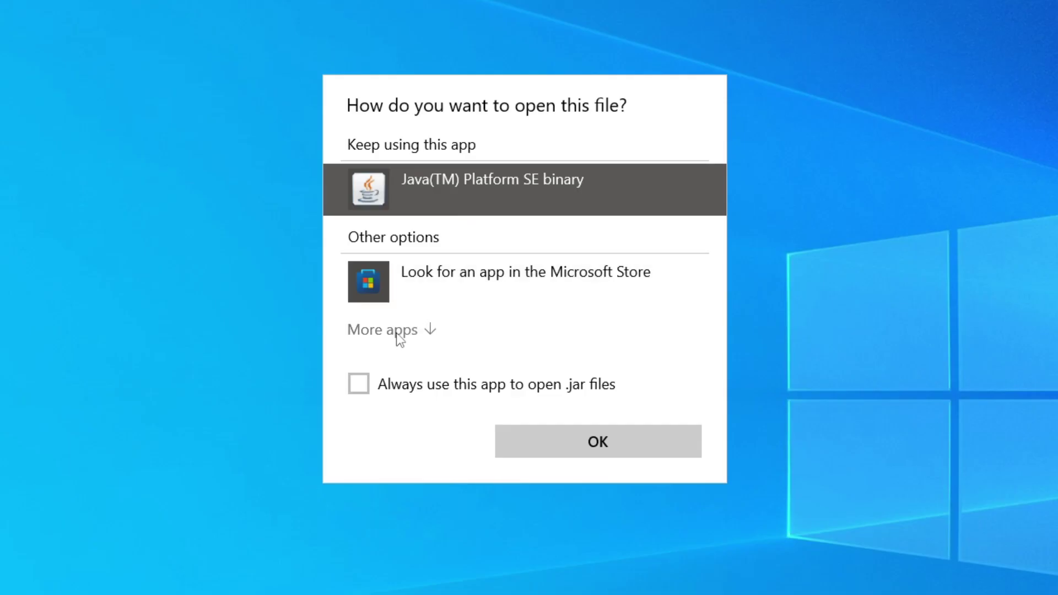
left_click(463, 276)
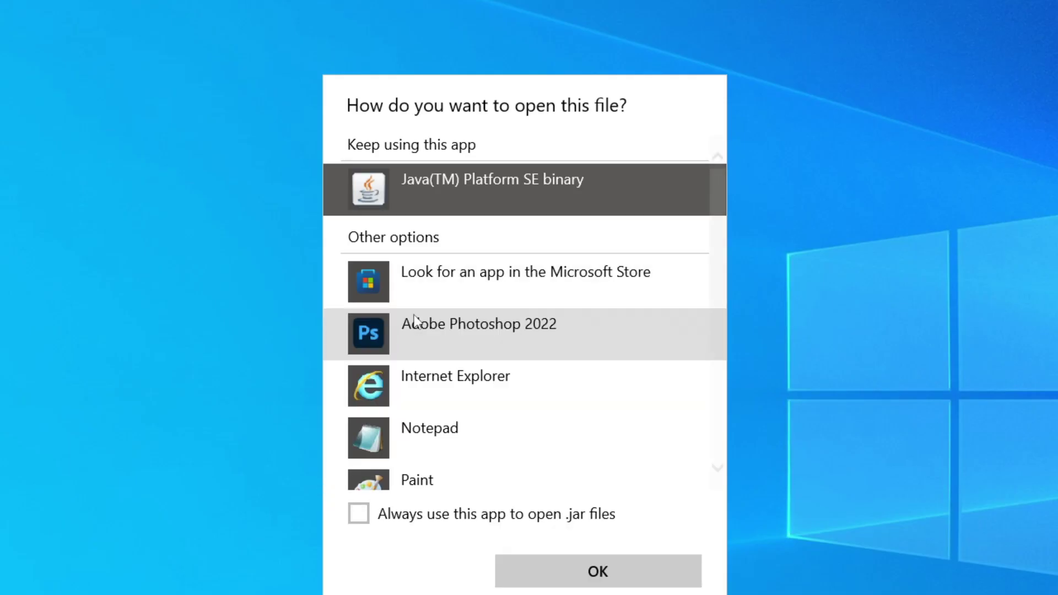
scroll(479, 261, "down", 2)
scroll(429, 299, "down", 1)
scroll(429, 300, "up", 4)
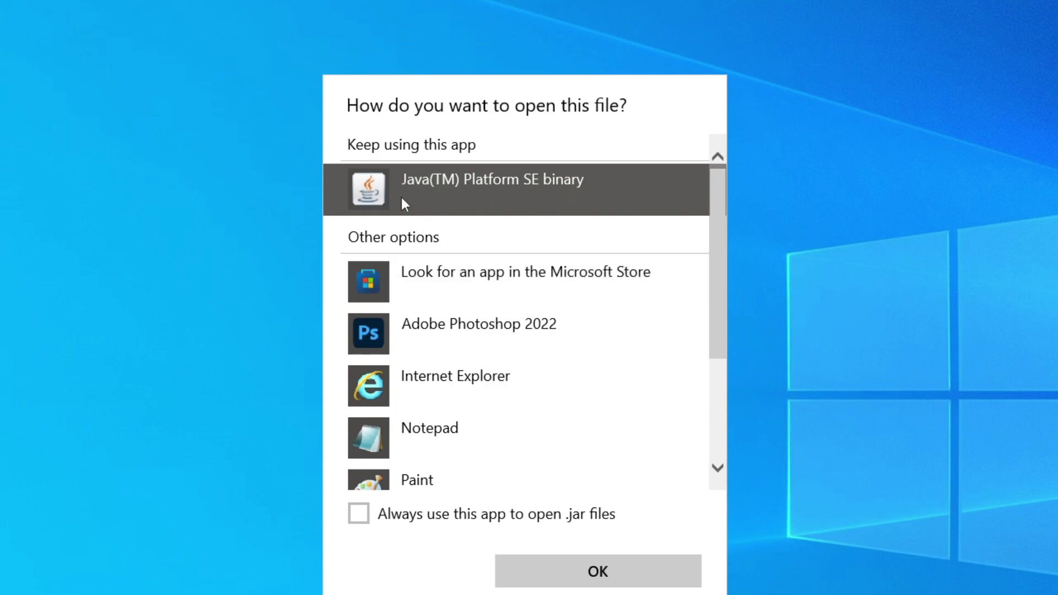
left_click(369, 518)
left_click(532, 570)
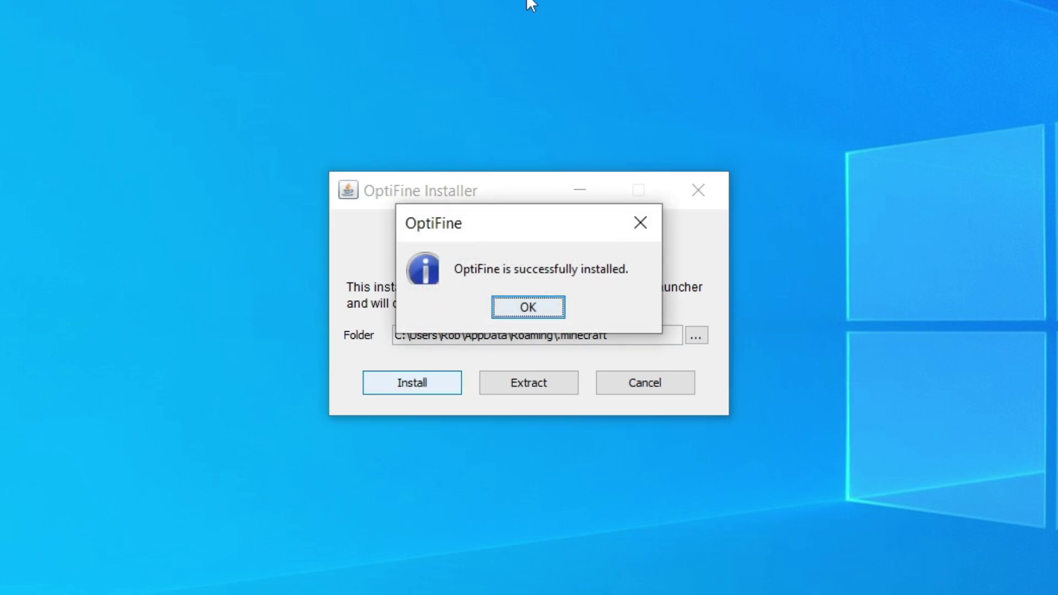
- Acknowledge the successful OptiFine installation and return to Chrome's java.com page
left_click(546, 307)
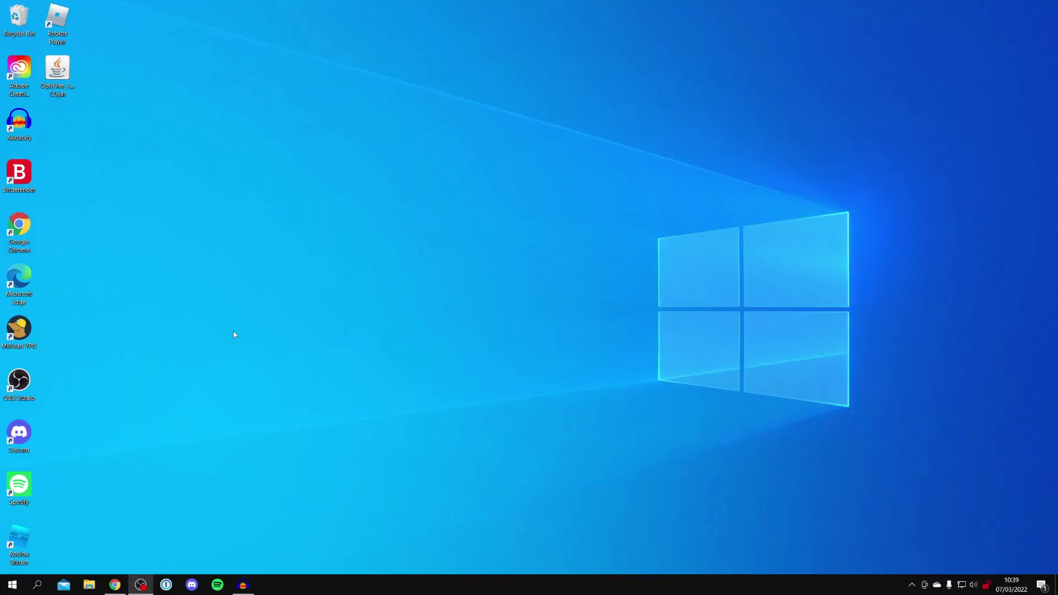
left_click(115, 585)
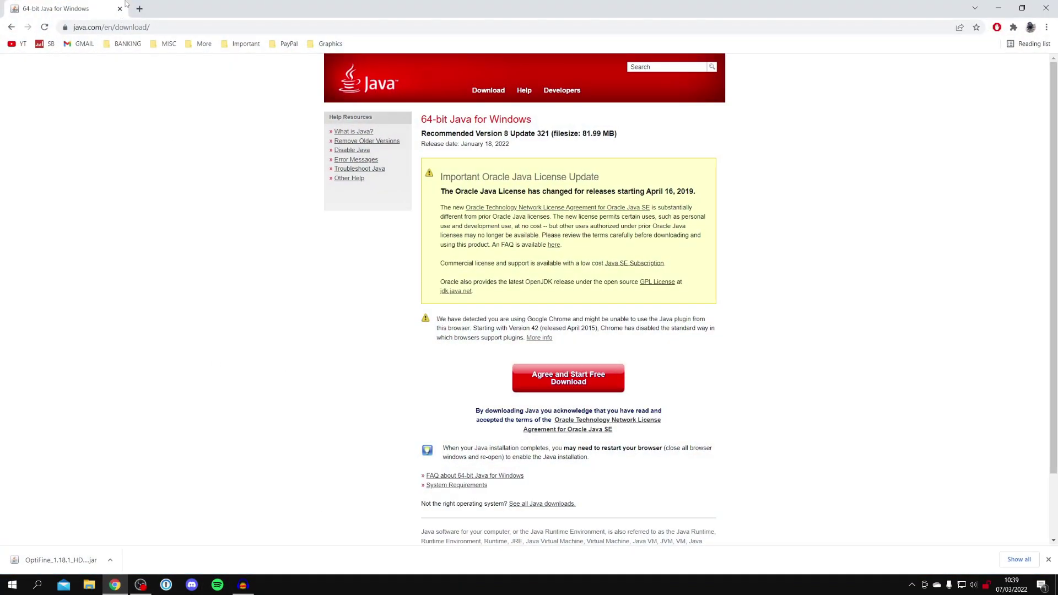
left_click(146, 27)
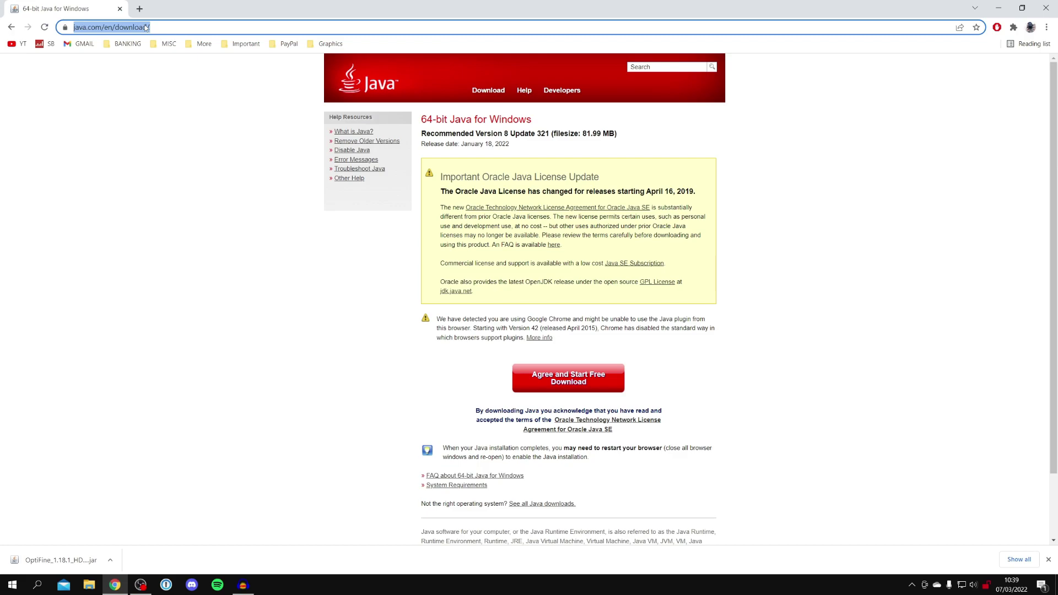
- Google 'sildurs shaders' and open the sildurs-shaders.github.io site
type("sildurs shaders")
key("Return")
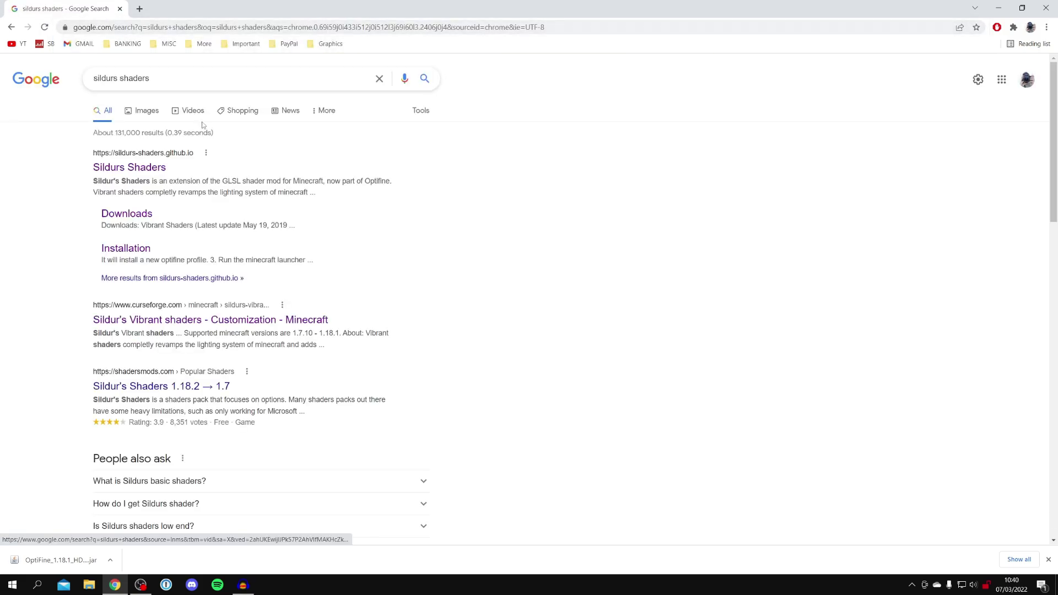
left_click(145, 169)
scroll(455, 176, "down", 2)
scroll(462, 190, "up", 2)
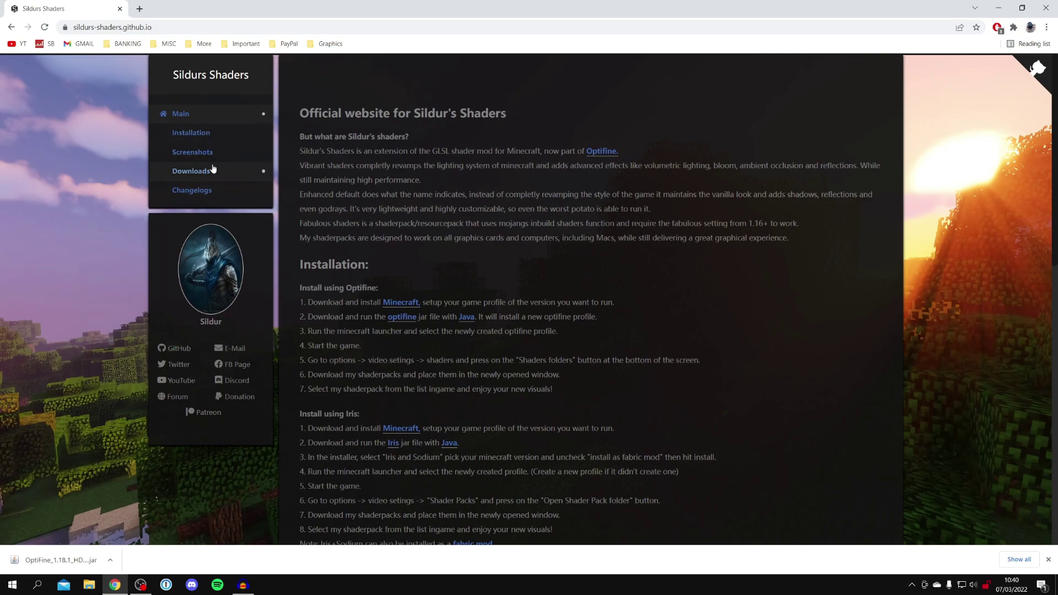
- From the Downloads page, start the Sildur's Vibrant shaders v1.32 High download
left_click(197, 171)
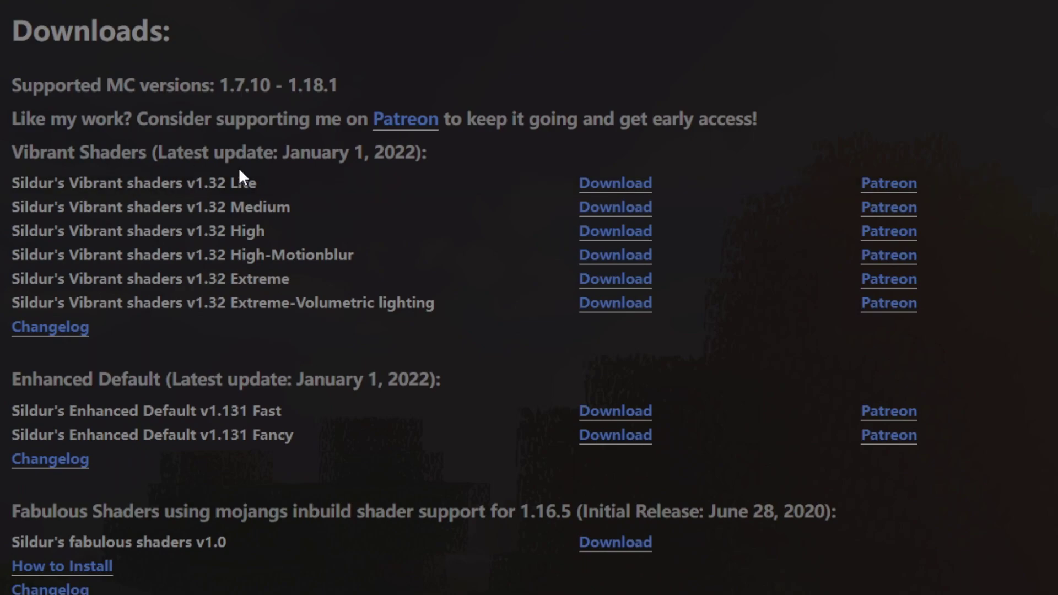
left_click_drag(247, 279, 279, 281)
left_click(269, 282)
left_click(598, 235)
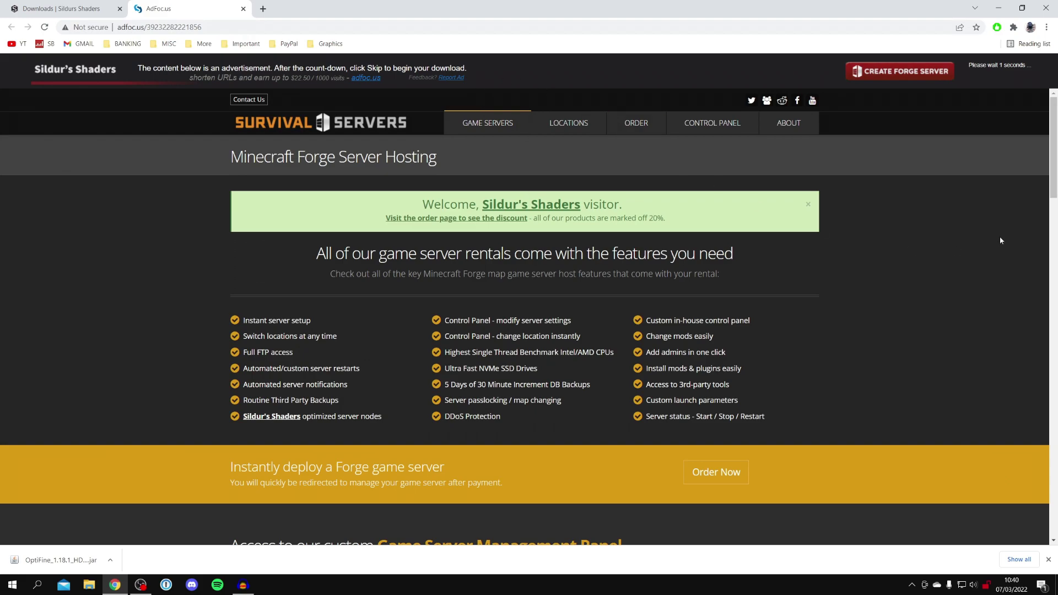
- Skip the ad, download the Vibrant shaders zip, drag it onto the desktop, and close Chrome
left_click(1015, 76)
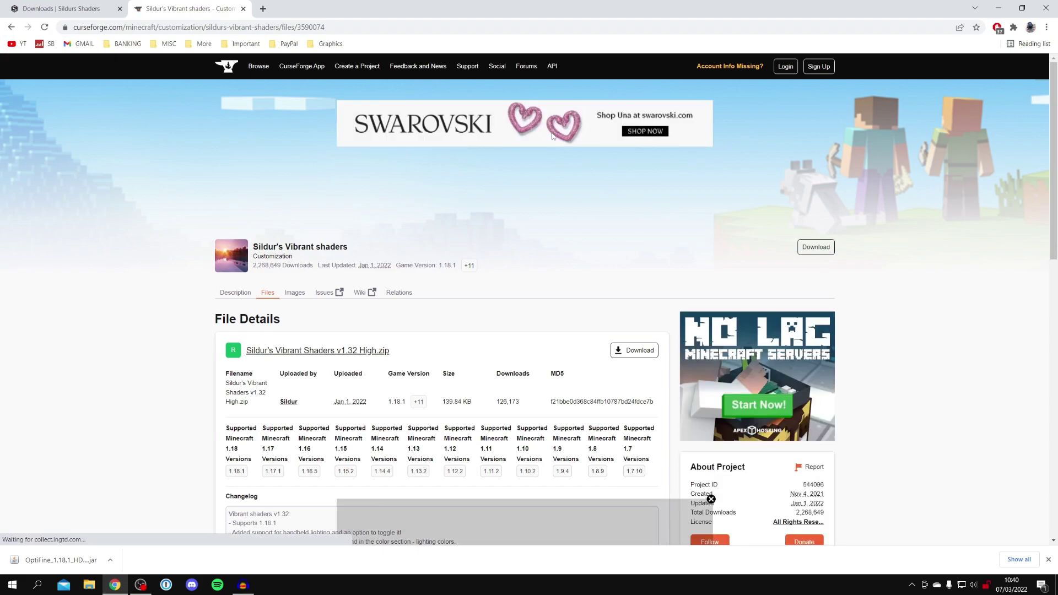
left_click(813, 248)
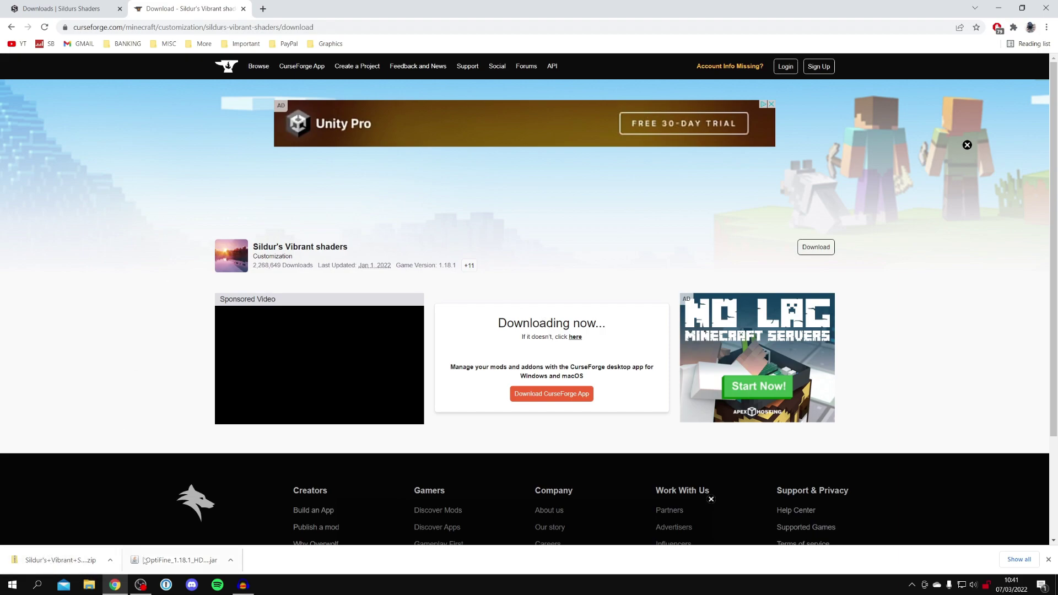
double_click(341, 5)
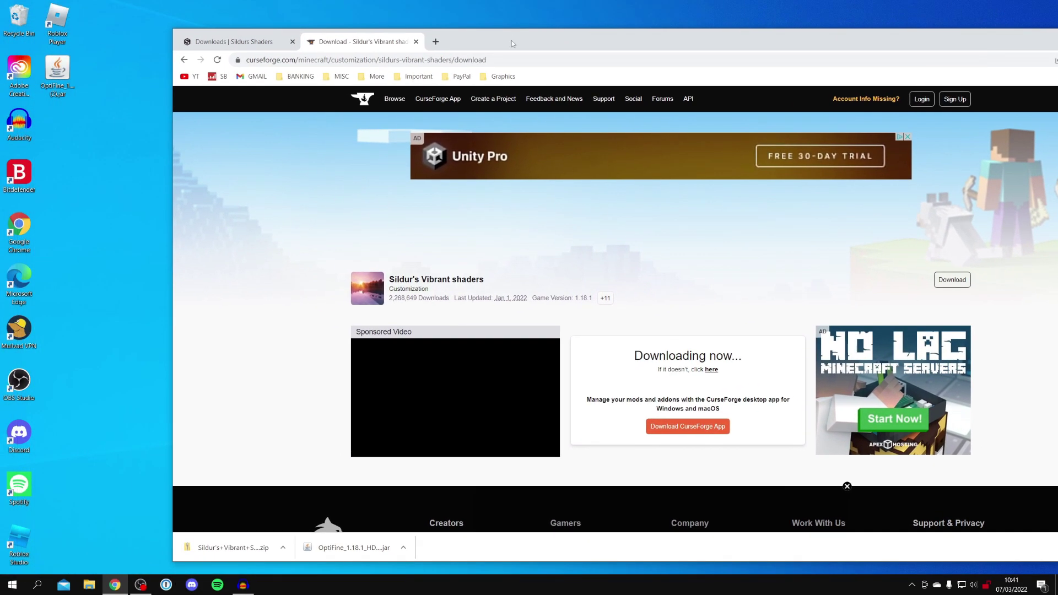
left_click_drag(353, 547, 78, 155)
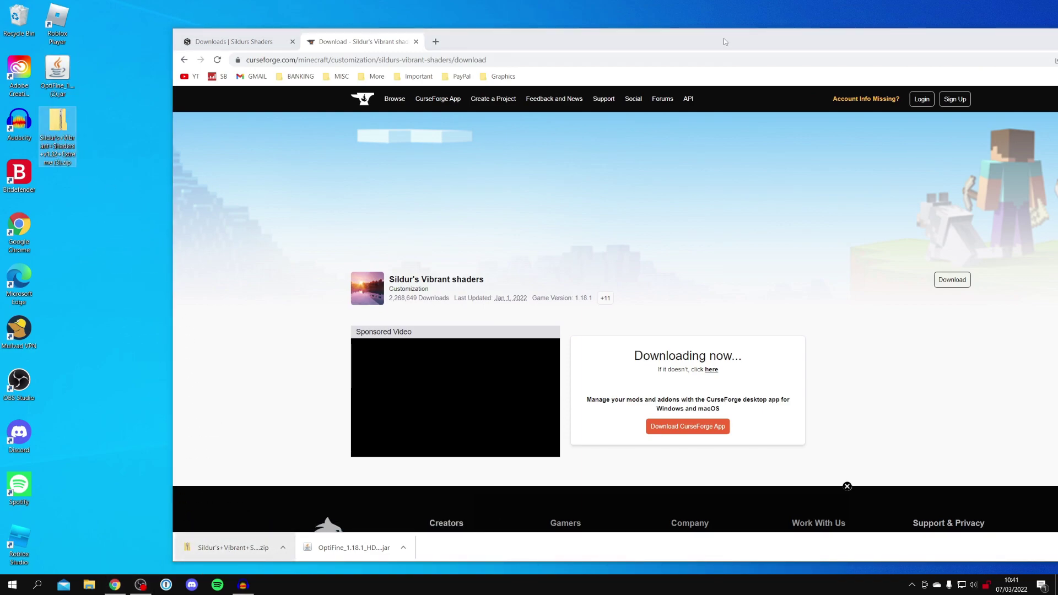
left_click_drag(720, 43, 587, 62)
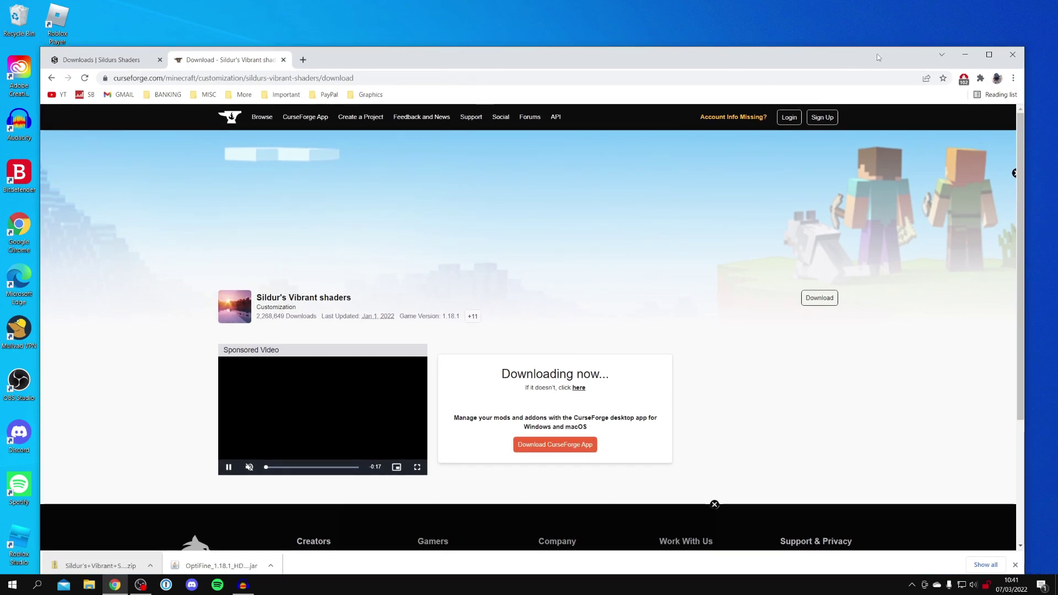
left_click(1006, 55)
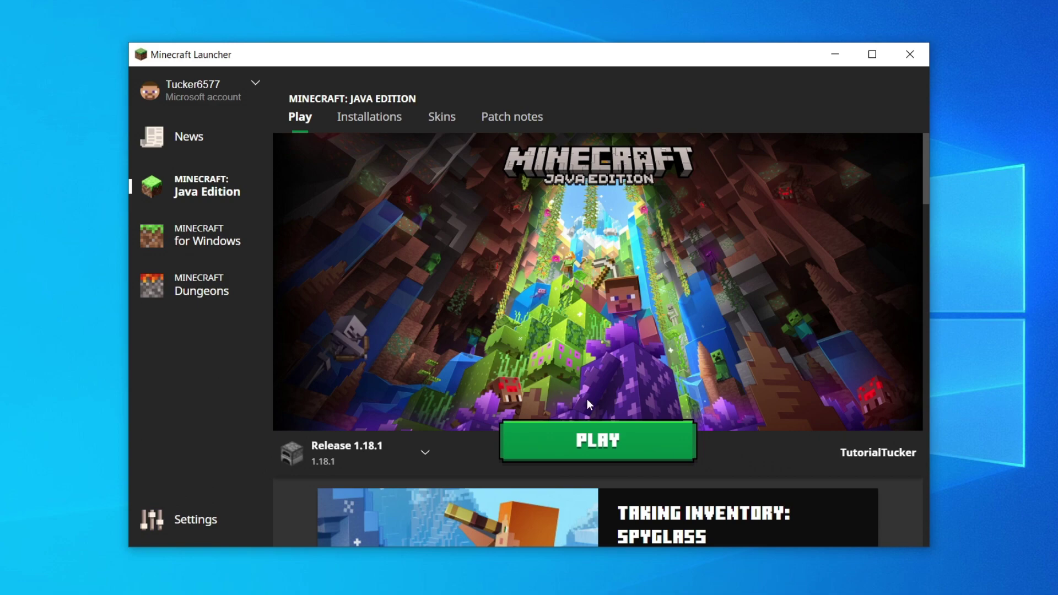
- Select the OptiFine 1.18.1 installation and launch it with Play from the Installations tab
left_click(411, 445)
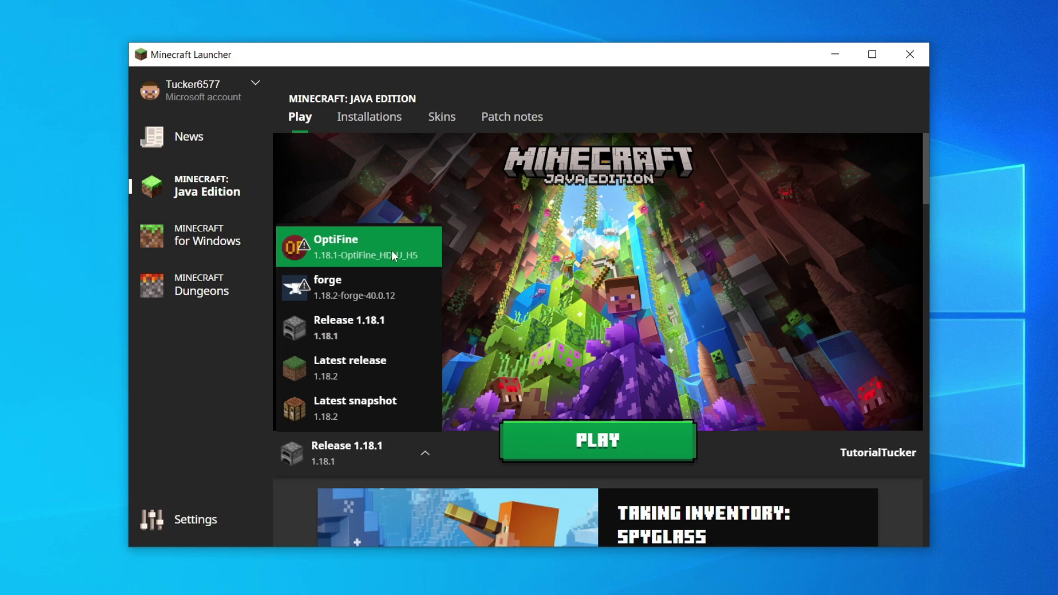
left_click(343, 243)
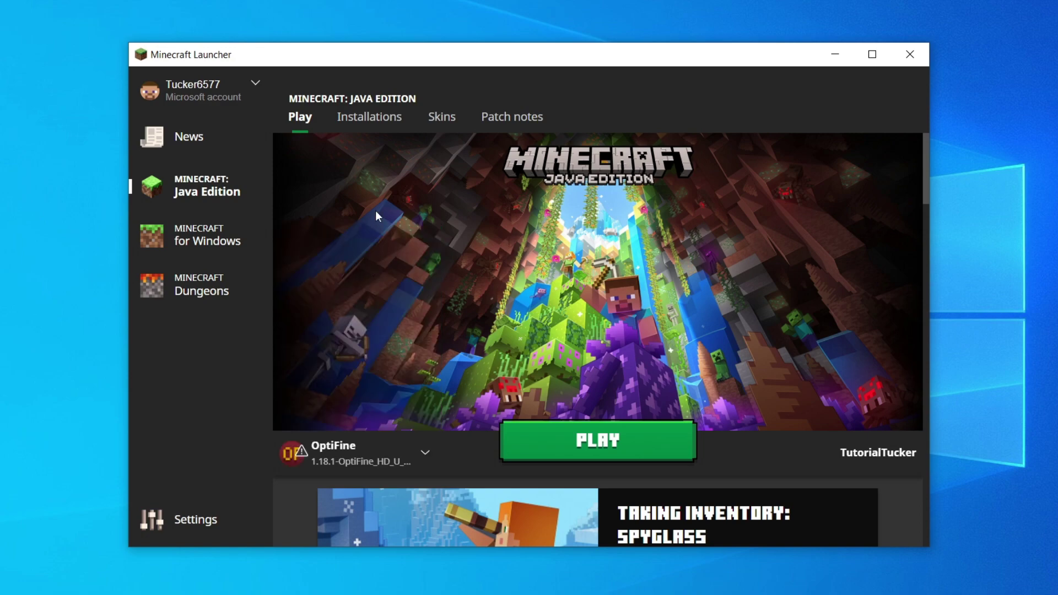
left_click(372, 122)
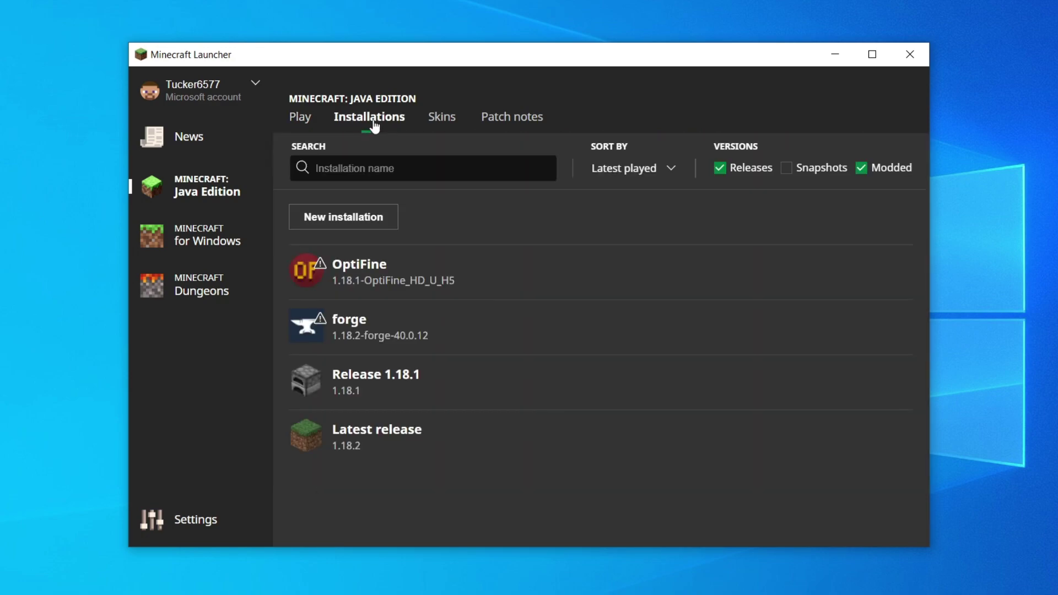
mouse_move(413, 266)
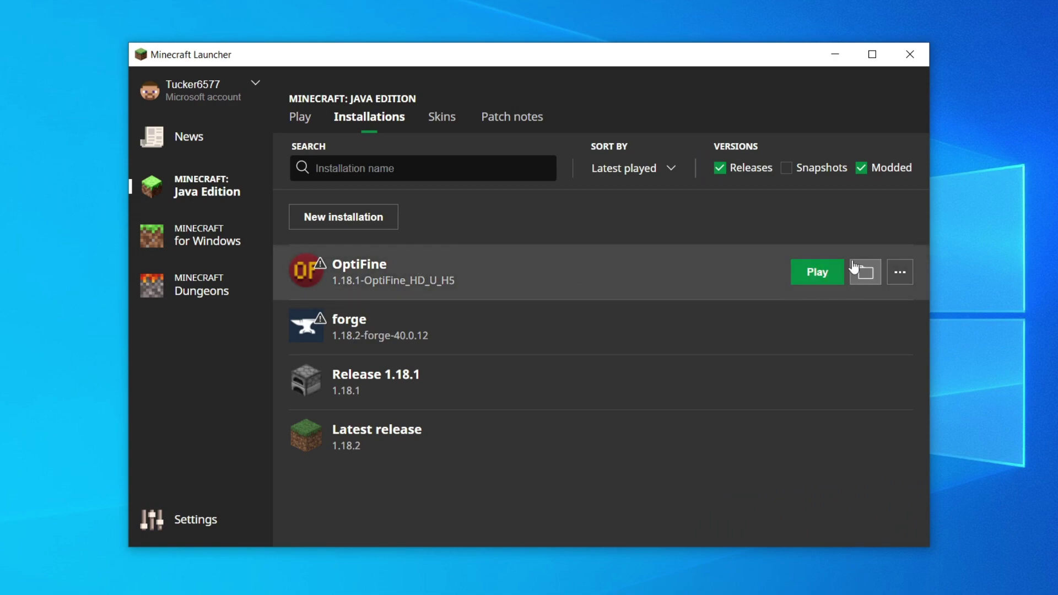
left_click(812, 272)
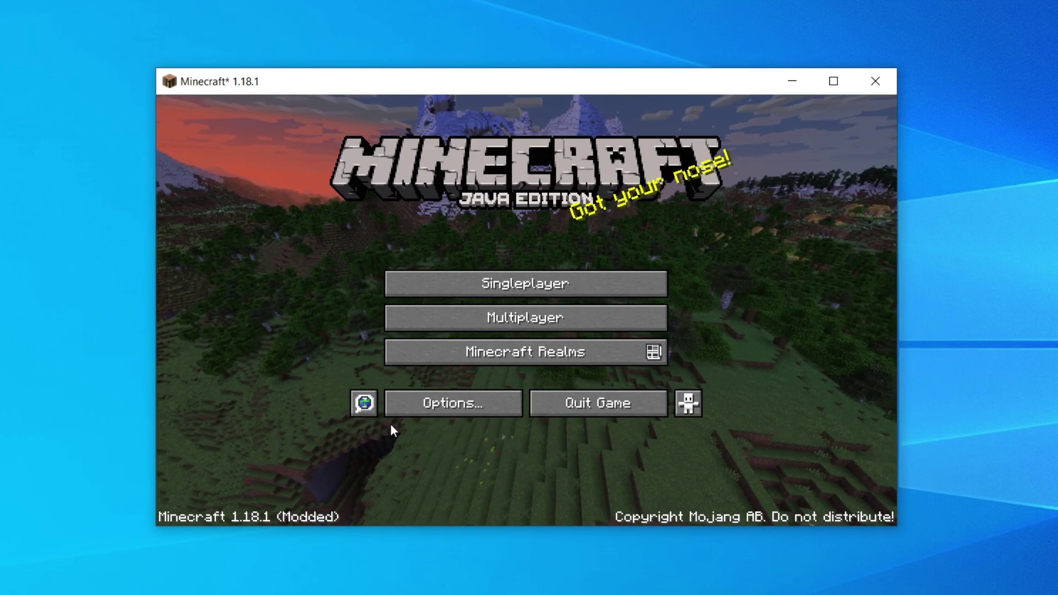
- Copy the Sildur's Vibrant Shaders v1.32 Extreme zip from the desktop into Minecraft's shaderpacks folder
left_click(460, 406)
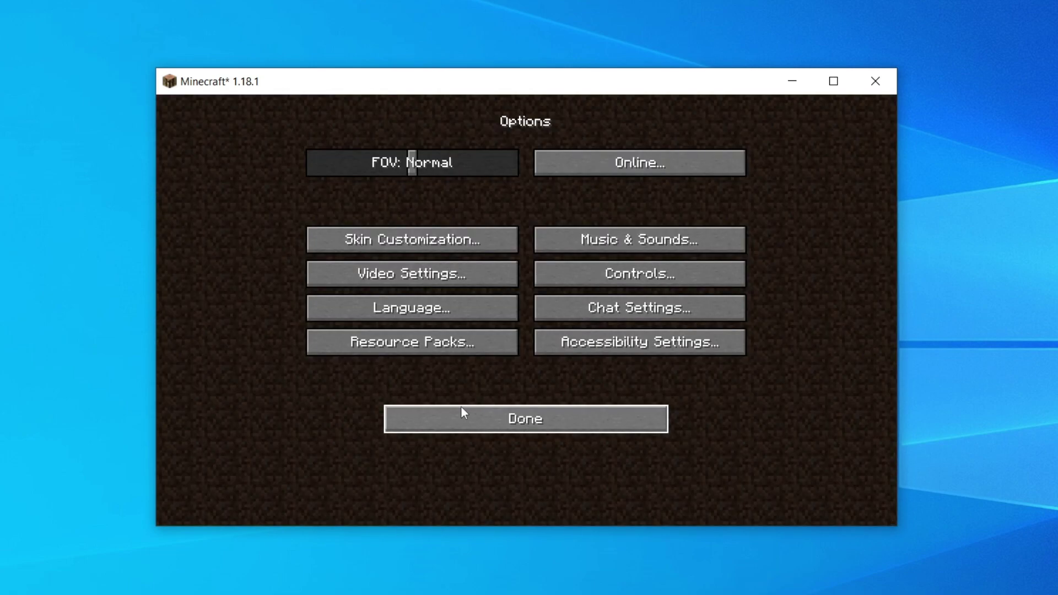
left_click(434, 276)
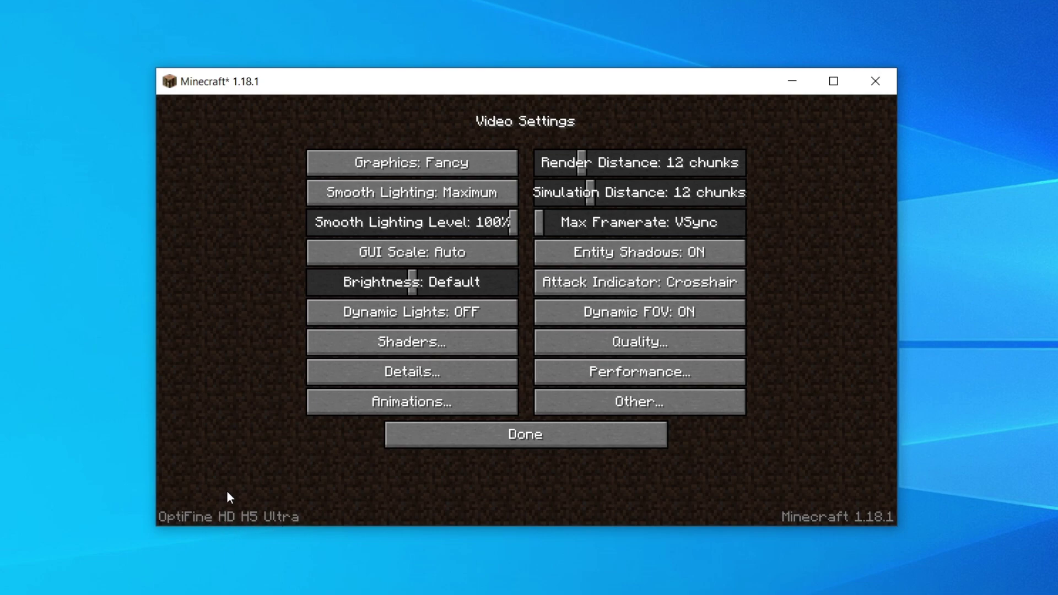
left_click(364, 346)
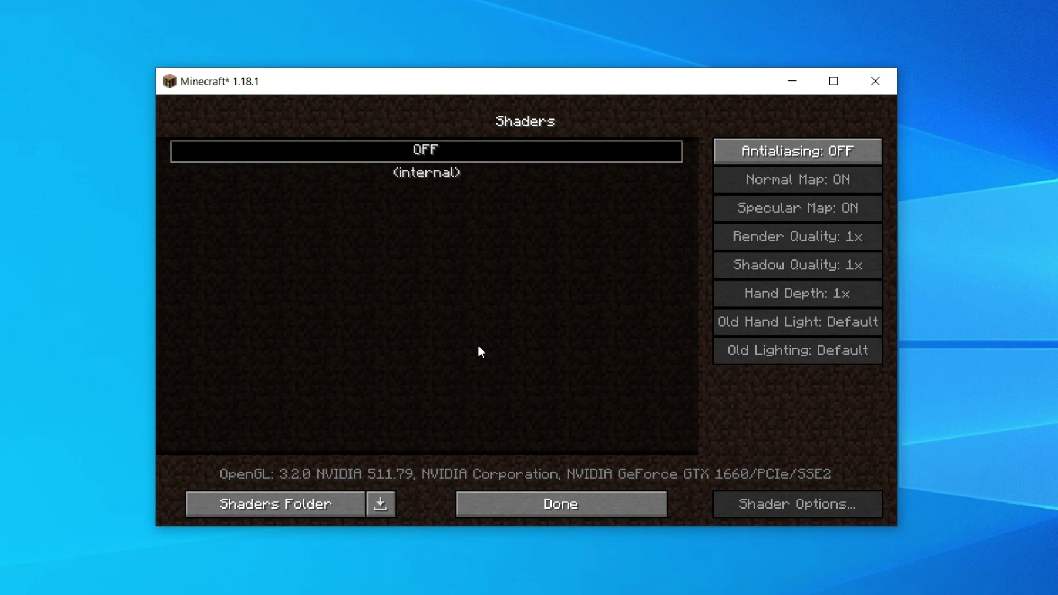
left_click(263, 504)
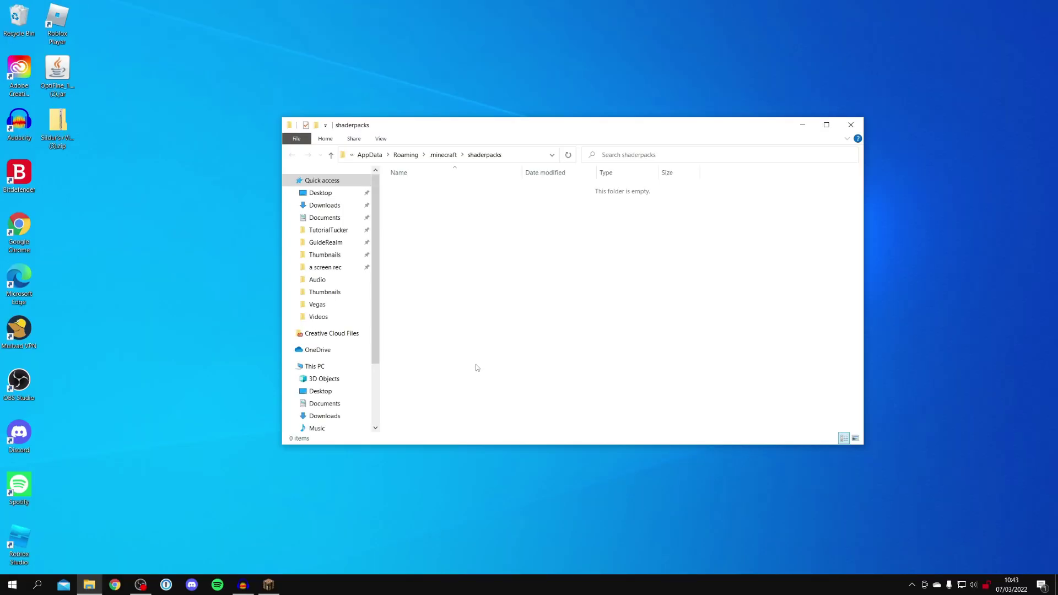
left_click(57, 129)
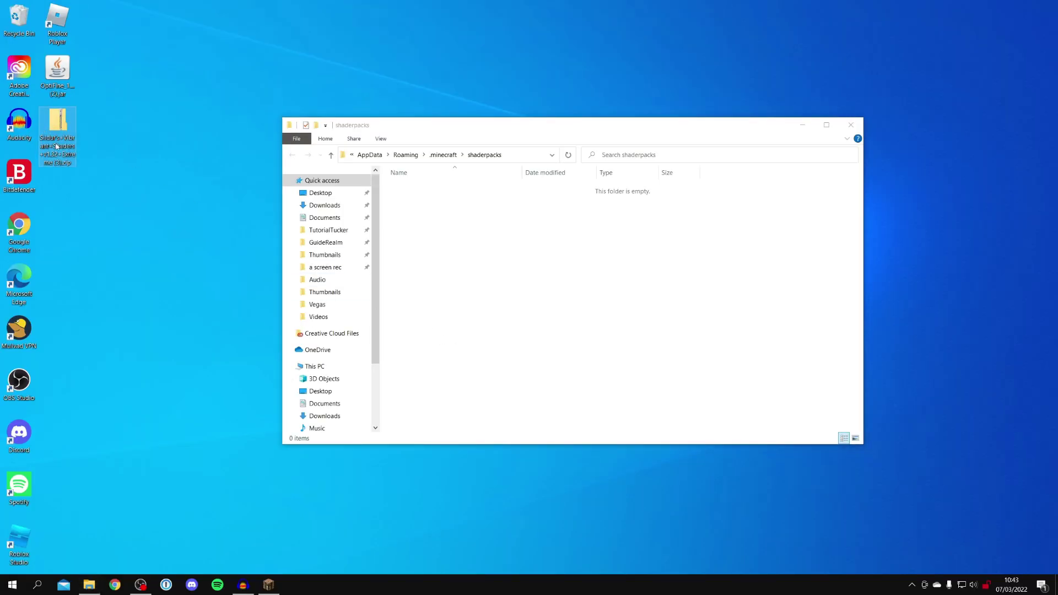
left_click_drag(55, 140, 429, 228)
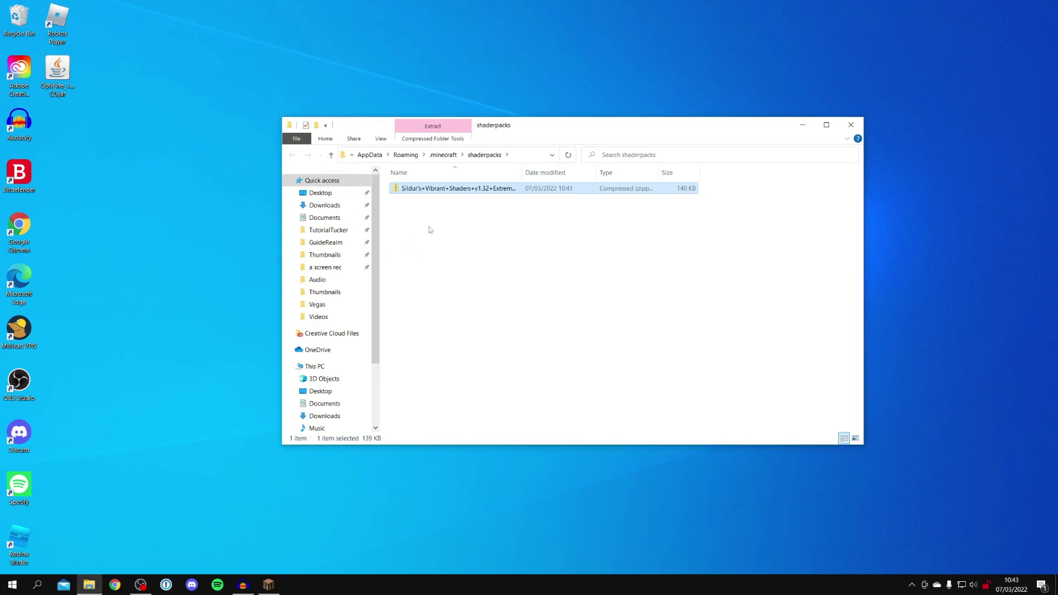
left_click(851, 124)
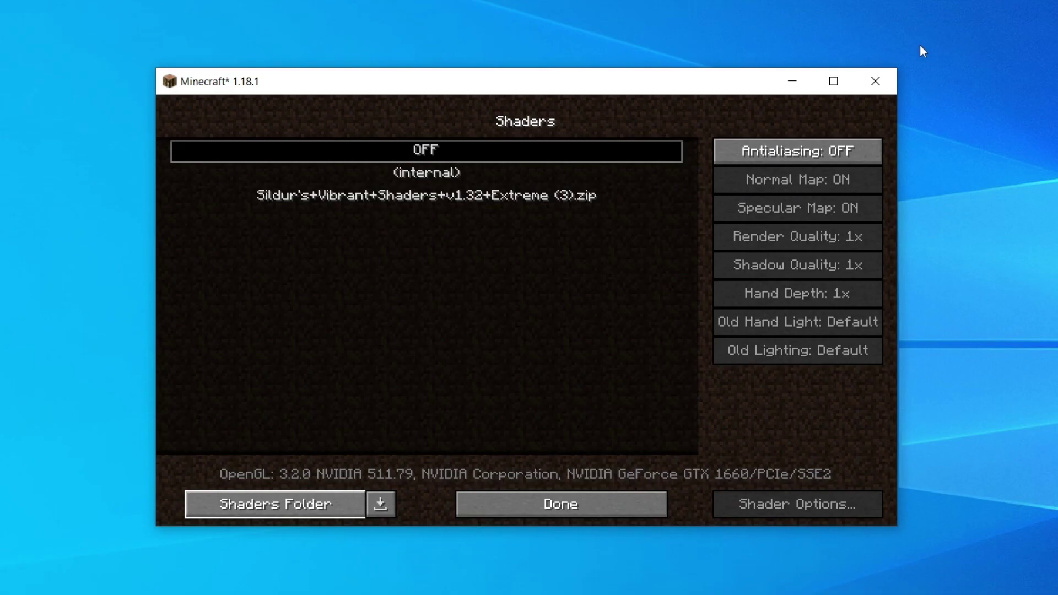
- Activate the Sildur's Vibrant Shaders v1.32 Extreme pack and back out to the title menu
left_click(554, 194)
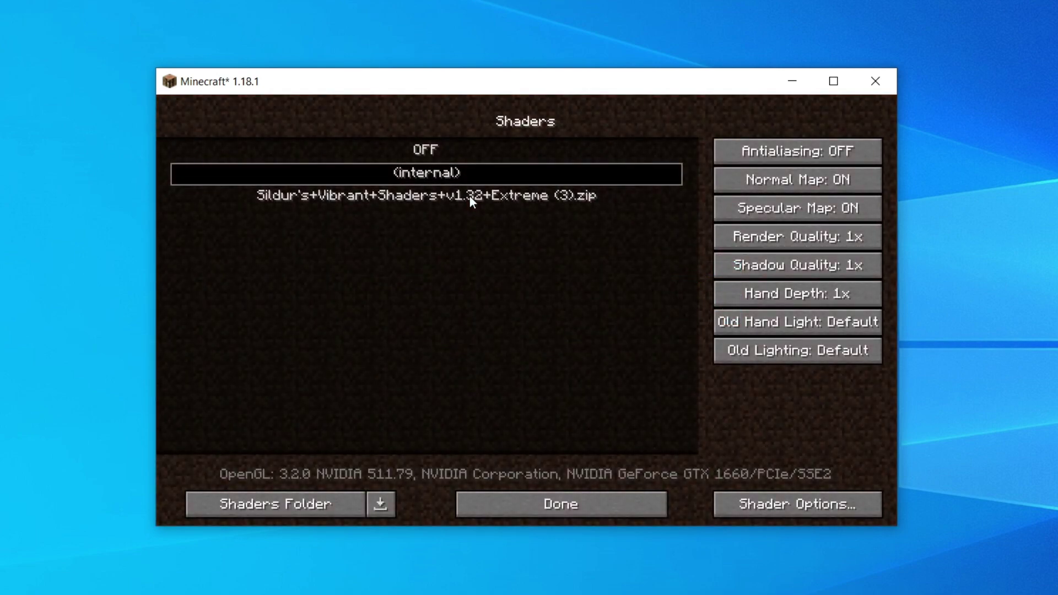
left_click(470, 197)
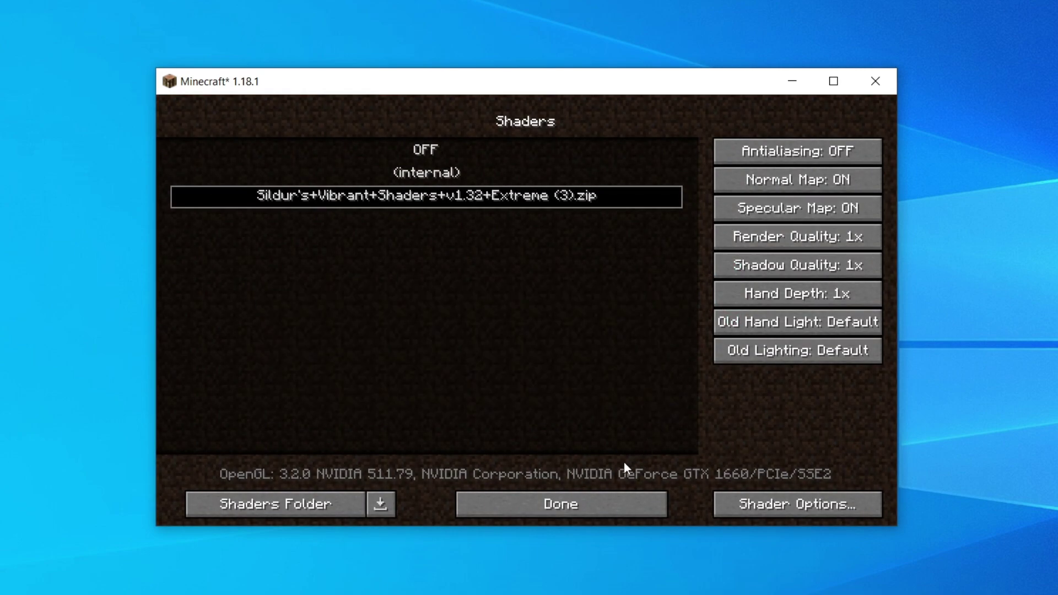
left_click(586, 511)
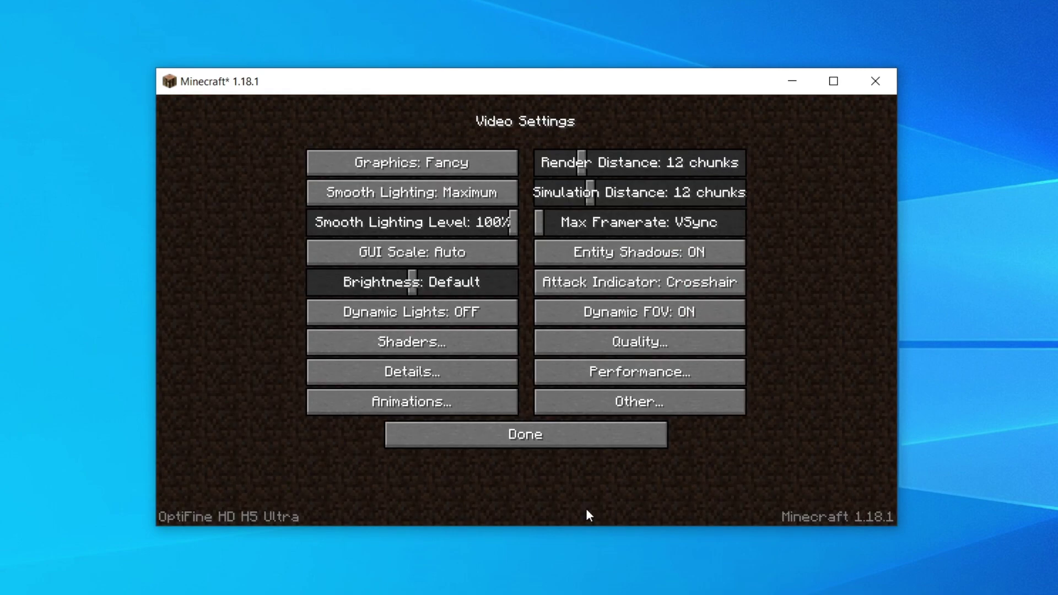
left_click(584, 440)
left_click(581, 425)
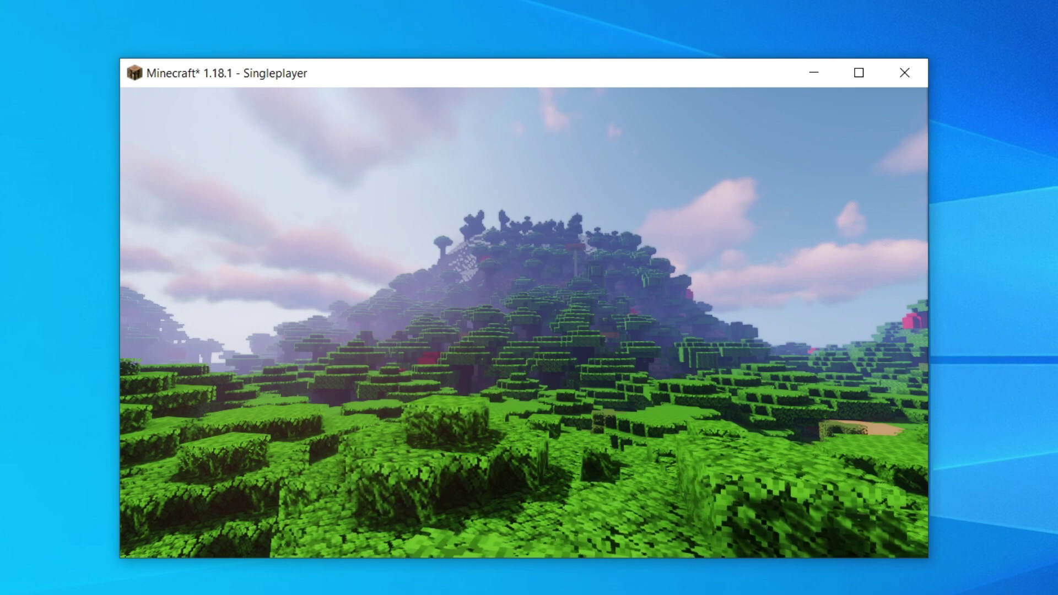
- Switch shaders OFF from the in-game Video Settings and view the player in third person
key("Escape")
left_click(490, 341)
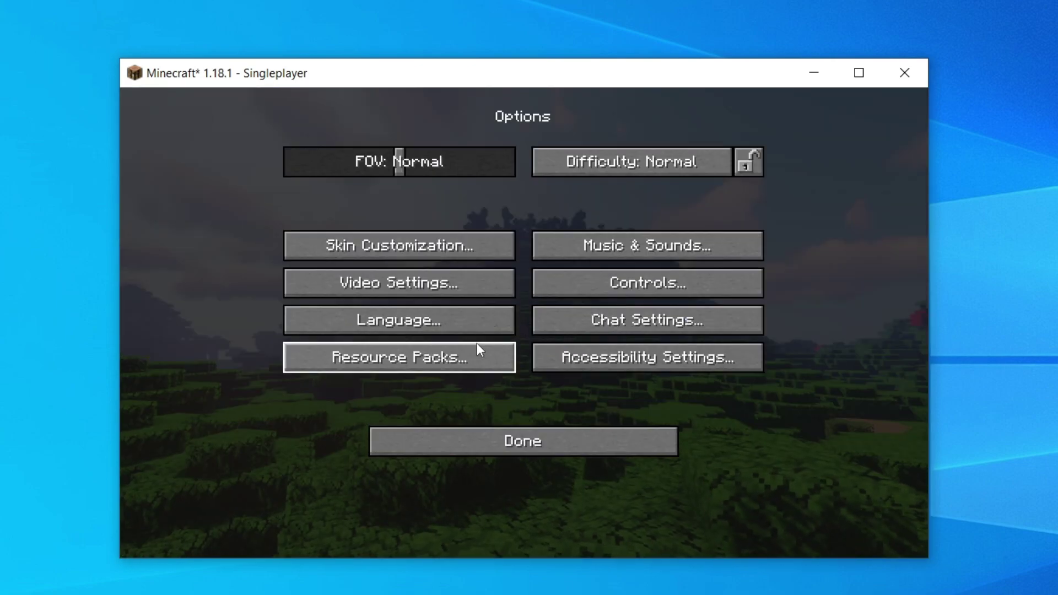
left_click(461, 289)
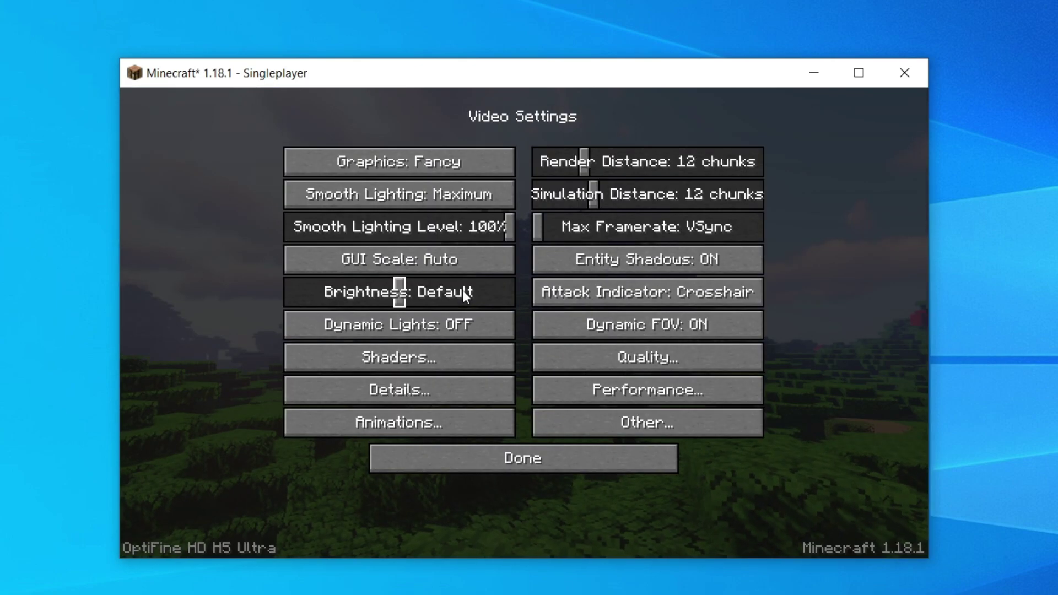
left_click(464, 353)
left_click(443, 150)
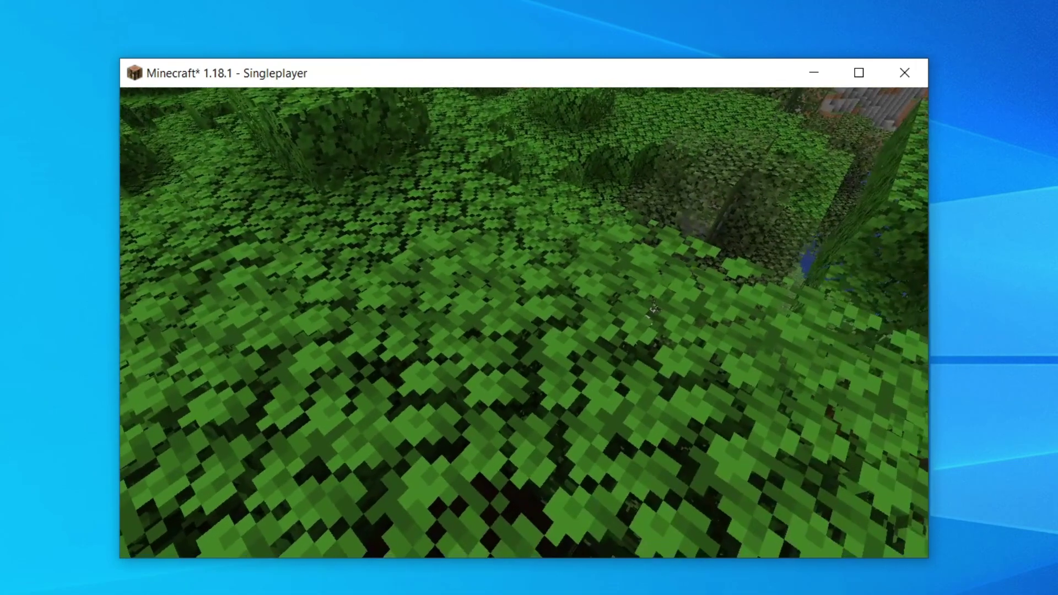
key("F5")
key("F5")
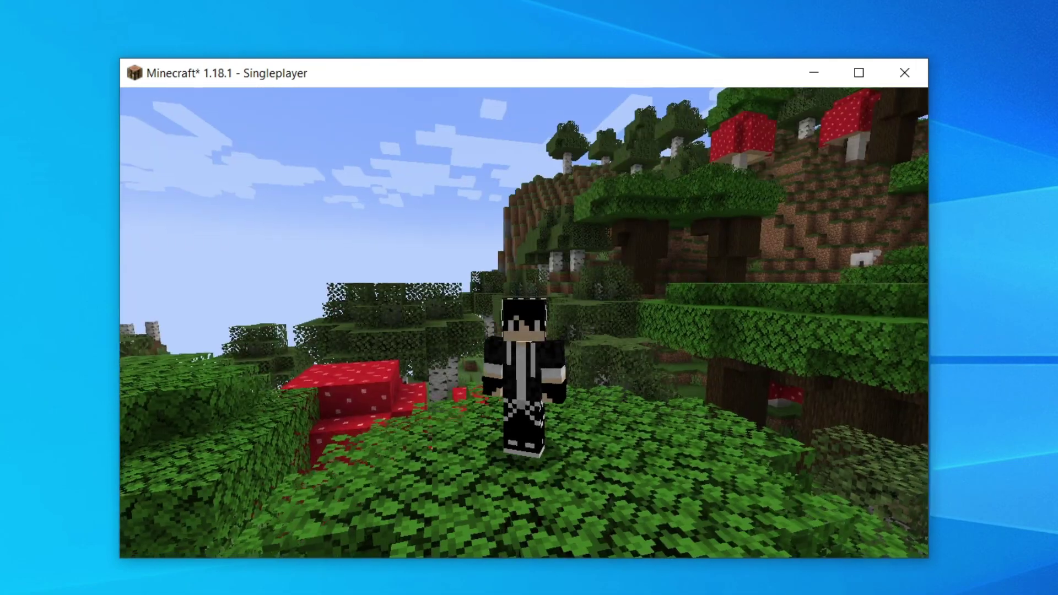